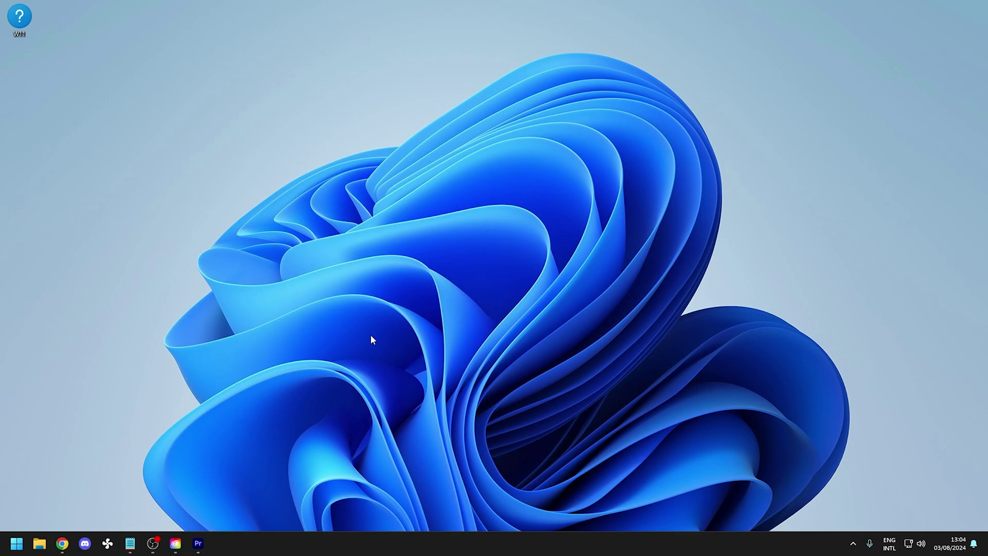
- Create a restore point for Local Disk (C:) with the description 'befo', then close System Properties
{"action": "key", "text": "super"}
{"action": "type", "text": "CREATE"}
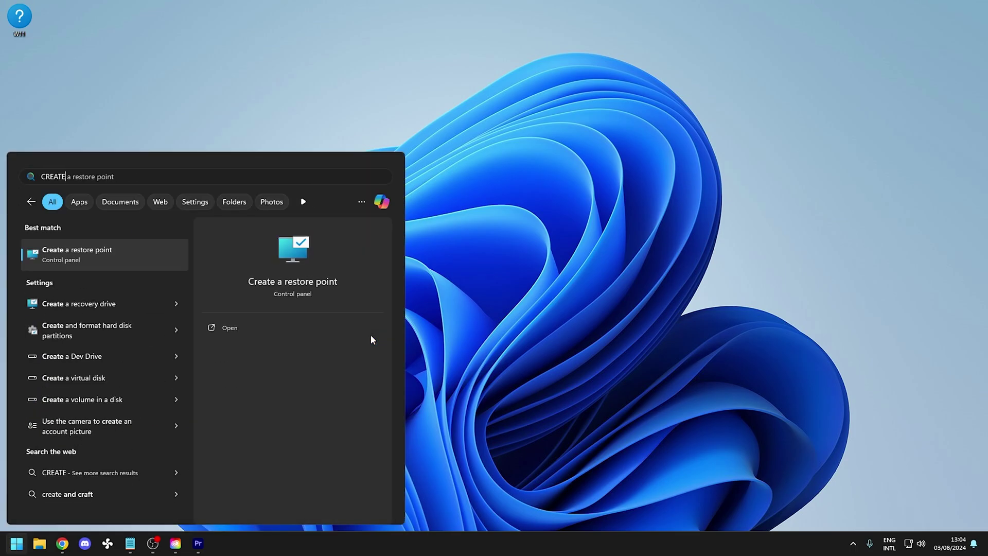
{"action": "left_click", "coordinate": [88, 253]}
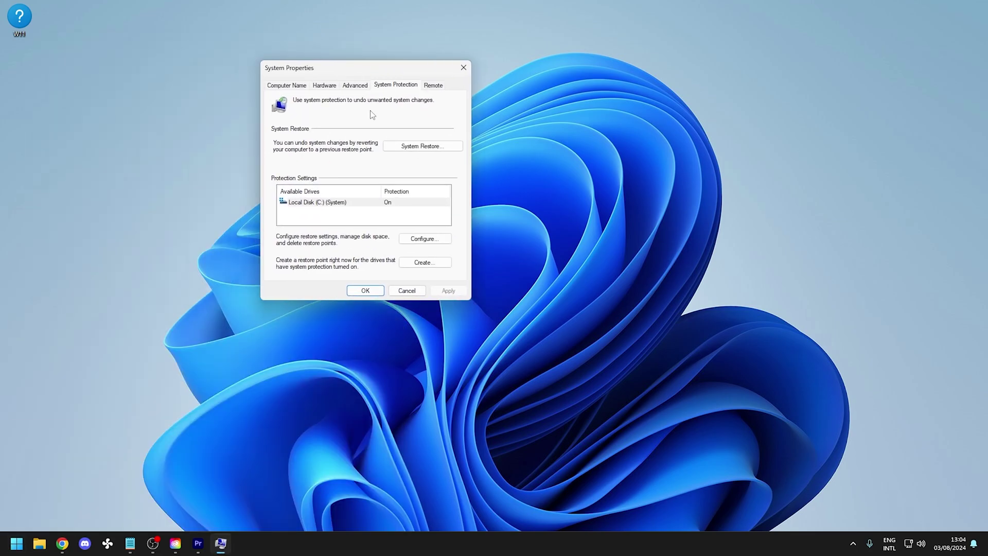
{"action": "left_click", "coordinate": [432, 262]}
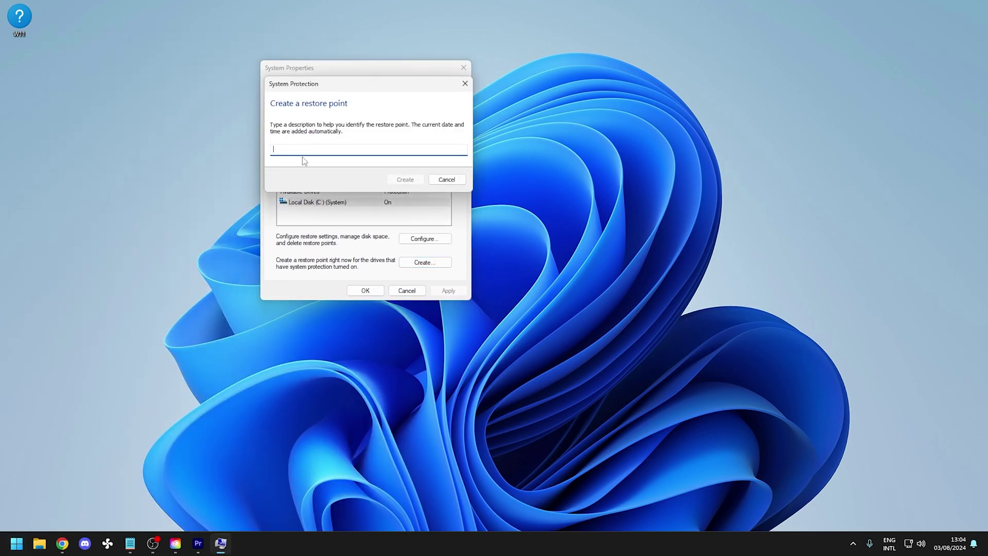
{"action": "type", "text": "before tweaks"}
{"action": "left_click", "coordinate": [405, 179]}
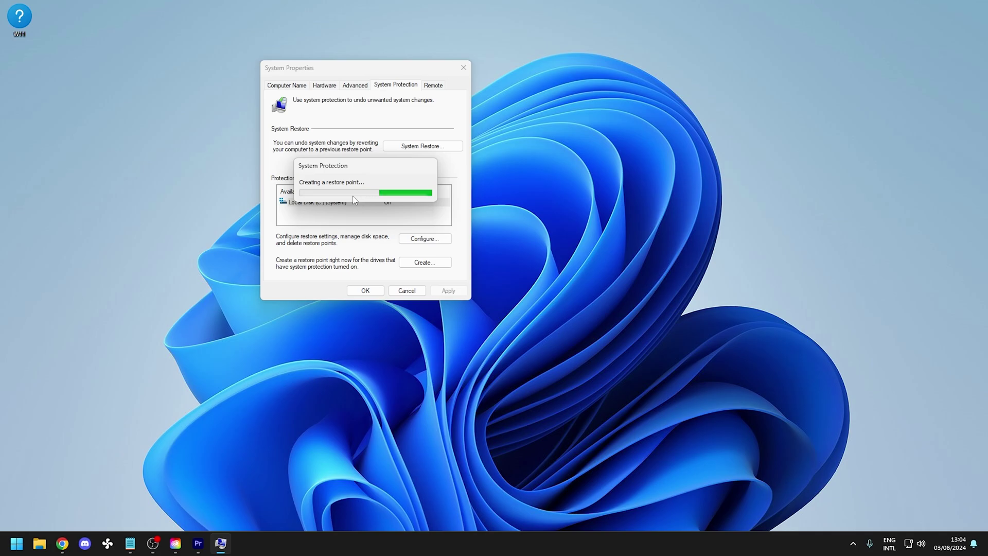
{"action": "left_click", "coordinate": [437, 186]}
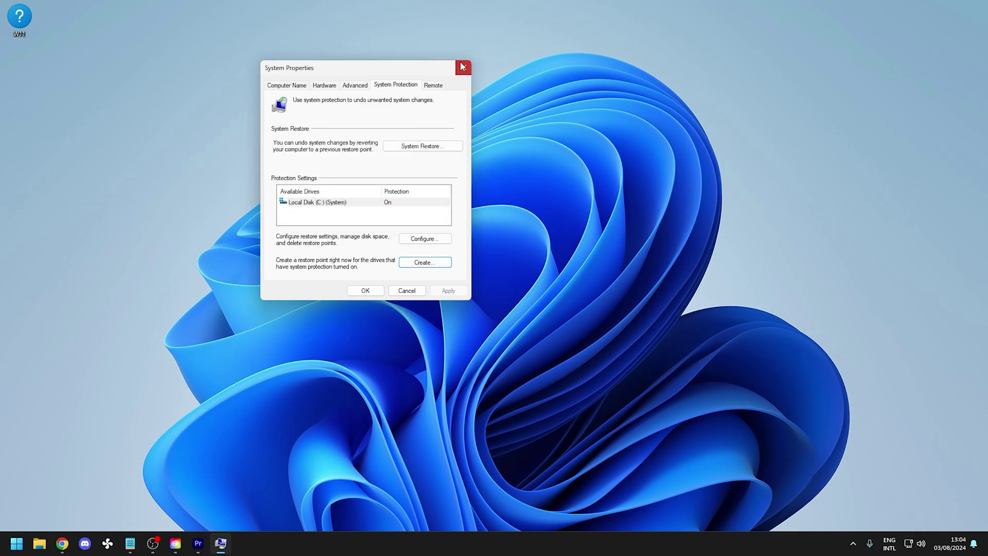
{"action": "left_click", "coordinate": [463, 67]}
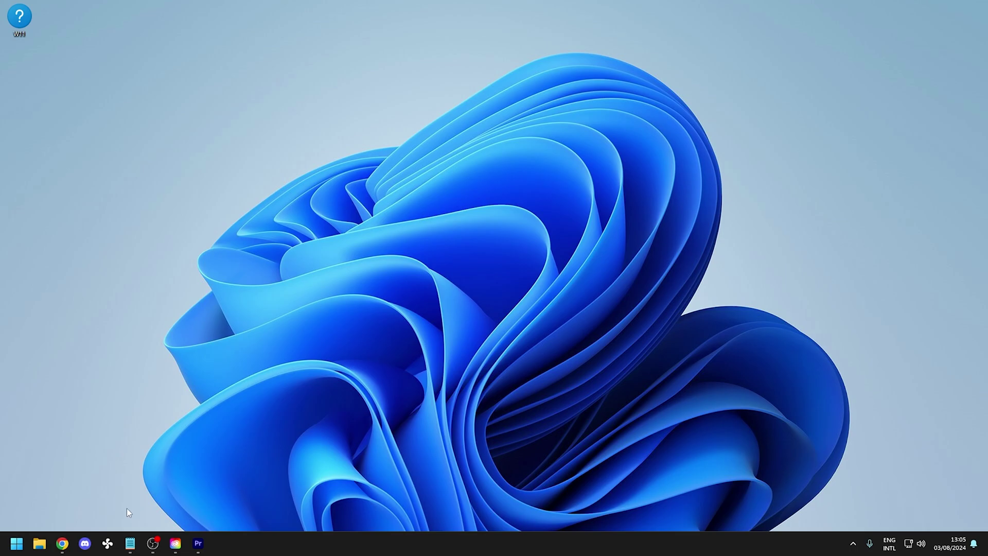
- Bring forward the Notepad window holding the 'irm christitus.com/win | iex' command
{"action": "mouse_move", "coordinate": [130, 543]}
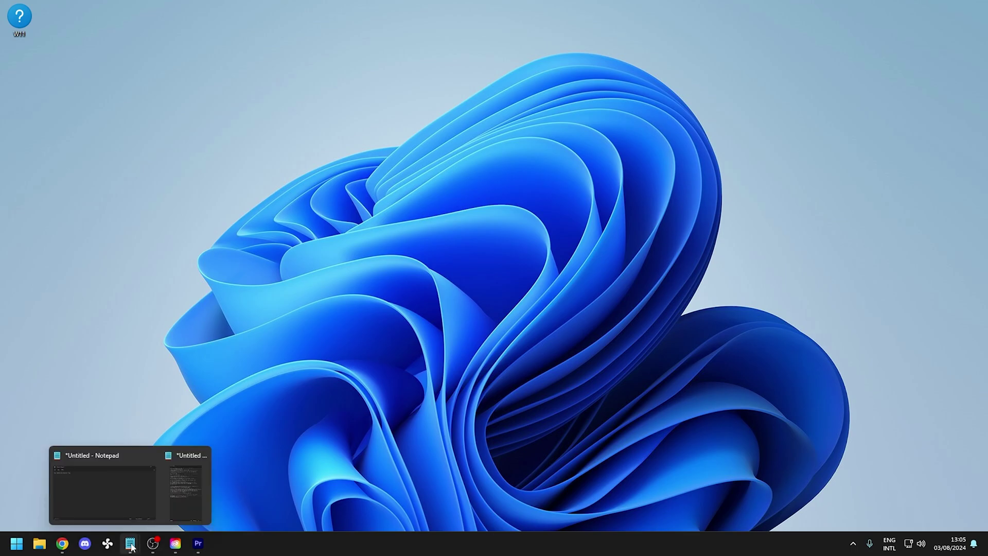
{"action": "left_click", "coordinate": [98, 482]}
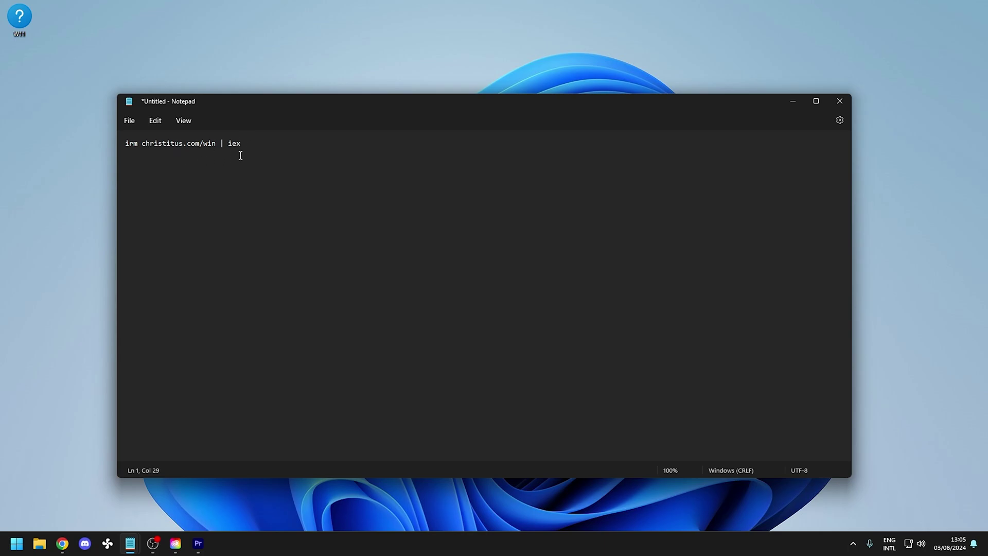
- Run 'irm christitus.com/win | iex' in an administrator PowerShell to launch WinUtil
{"action": "left_click_drag", "start_coordinate": [250, 144], "coordinate": [125, 145]}
{"action": "key", "text": "super"}
{"action": "type", "text": "powe"}
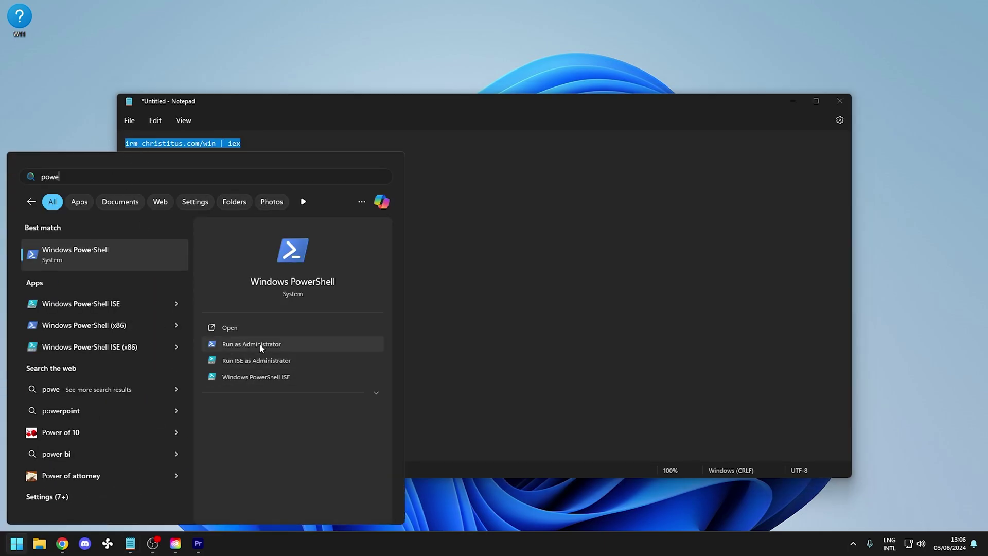
{"action": "left_click", "coordinate": [260, 345]}
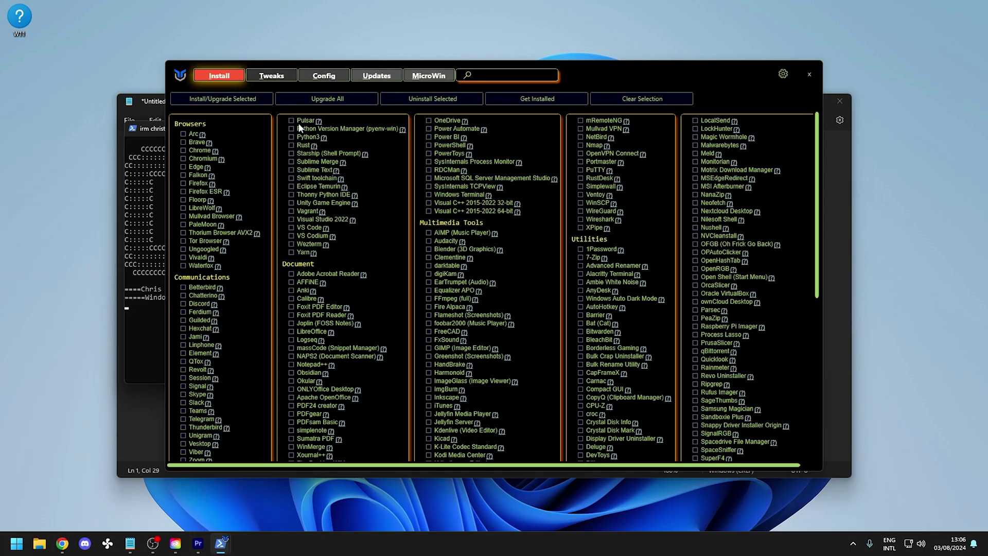
{"action": "left_click", "coordinate": [285, 81]}
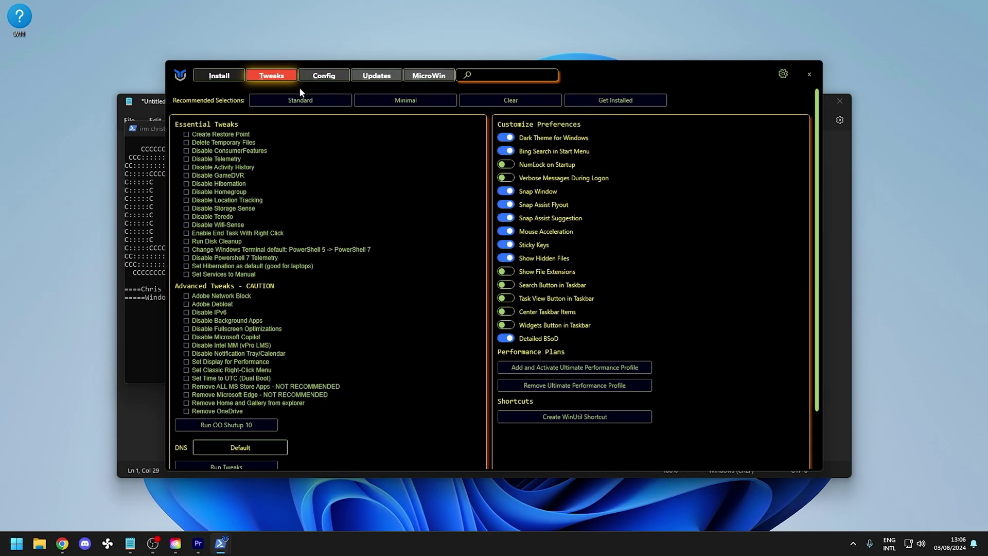
- Select the Standard recommended Essential Tweaks and run them
{"action": "left_click", "coordinate": [294, 102]}
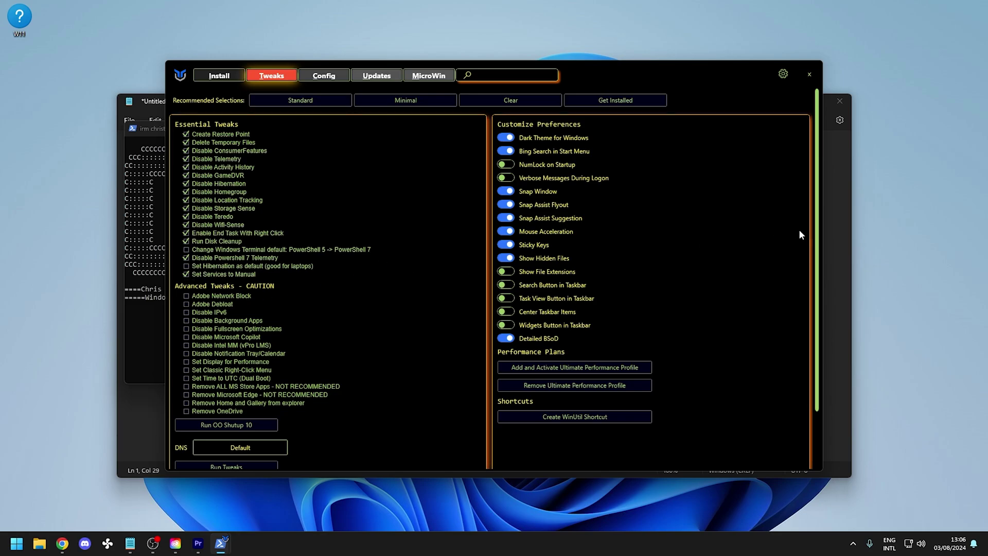
{"action": "scroll", "coordinate": [819, 228], "scroll_direction": "down", "scroll_amount": 1}
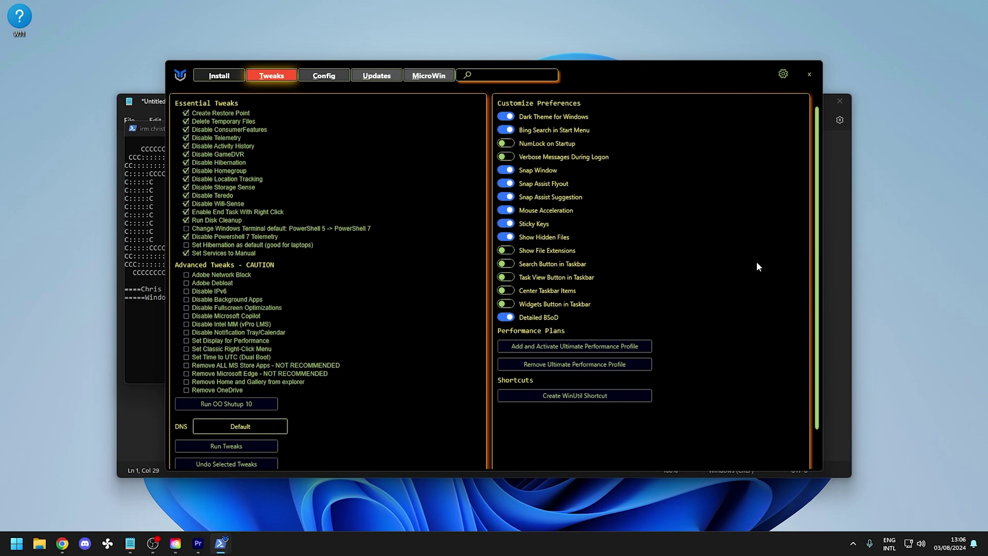
{"action": "left_click", "coordinate": [257, 447]}
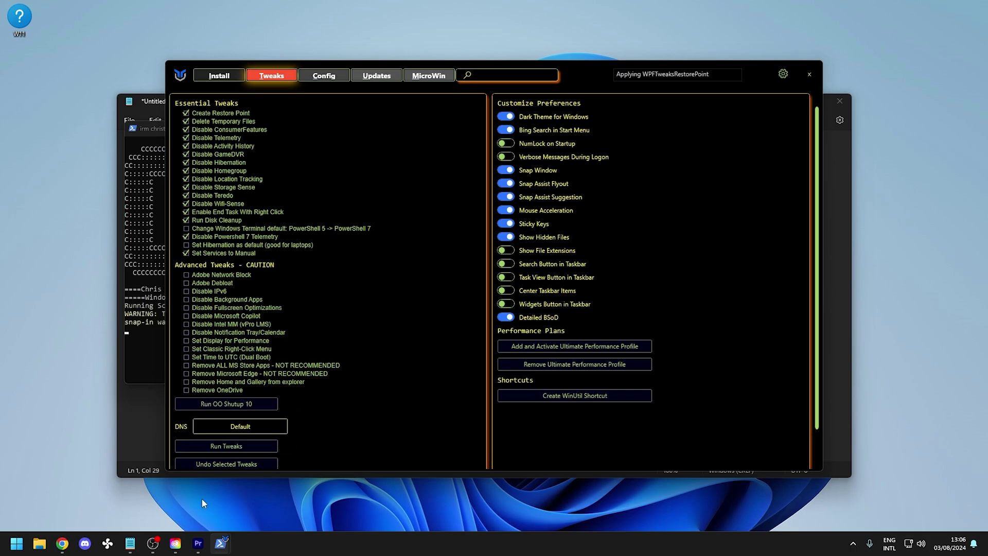
- Move the PowerShell terminal aside and minimize it to reveal WinUtil
{"action": "mouse_move", "coordinate": [221, 542]}
{"action": "left_click", "coordinate": [177, 486]}
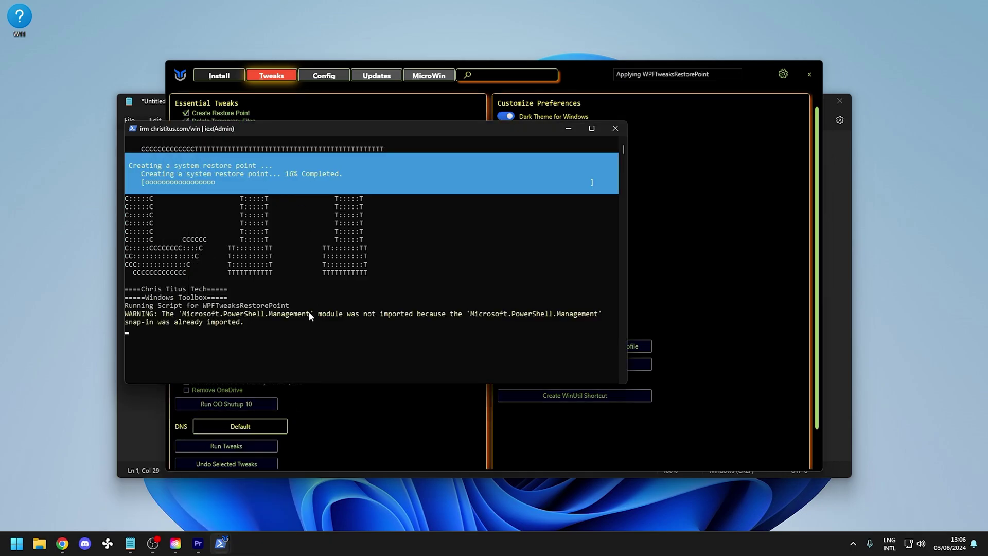
{"action": "left_click_drag", "start_coordinate": [518, 133], "coordinate": [831, 242]}
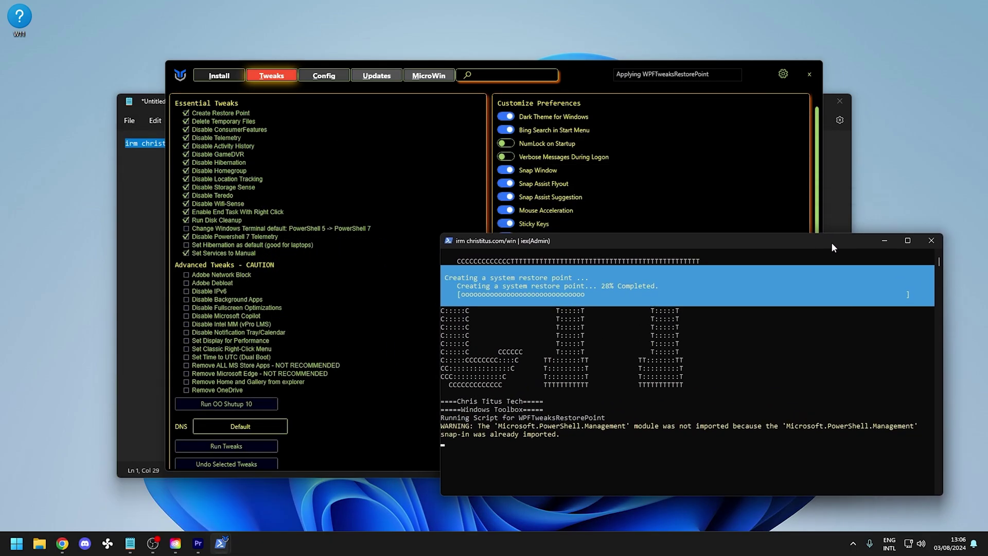
{"action": "left_click", "coordinate": [878, 237]}
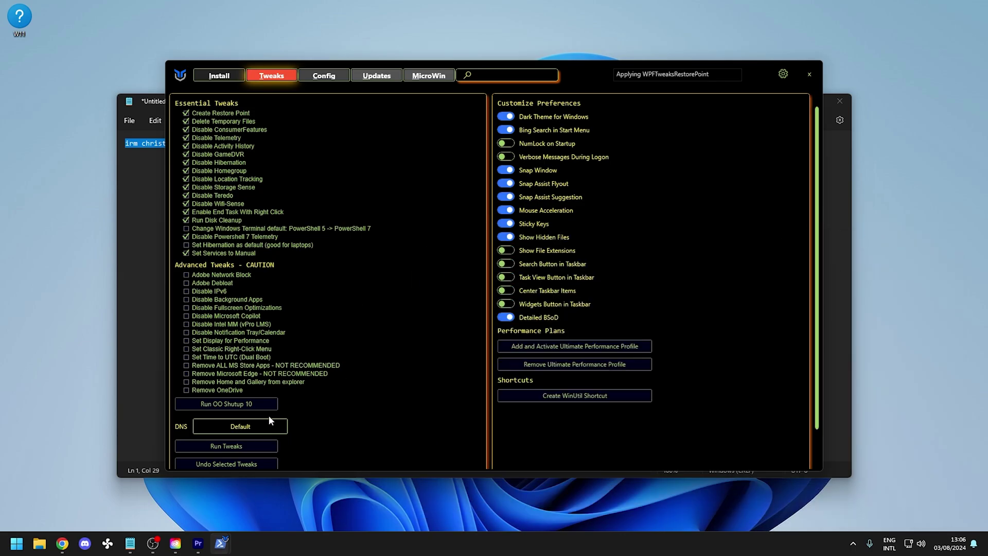
- Launch O&O ShutUp10++ and apply only its recommended settings, declining a new restore point
{"action": "left_click", "coordinate": [234, 404]}
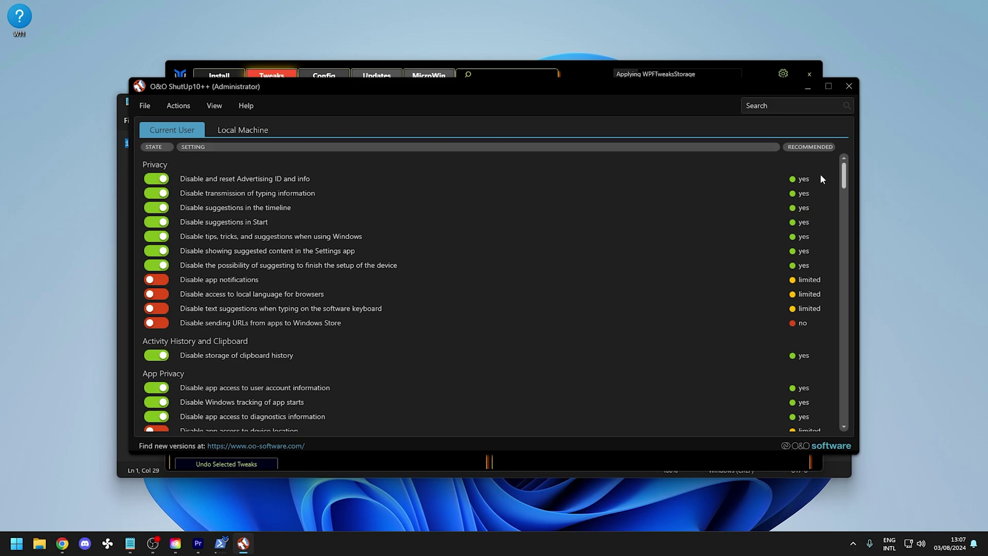
{"action": "mouse_move", "coordinate": [844, 176]}
{"action": "left_mouse_down"}
{"action": "mouse_move", "coordinate": [846, 293]}
{"action": "mouse_move", "coordinate": [840, 161]}
{"action": "left_mouse_up"}
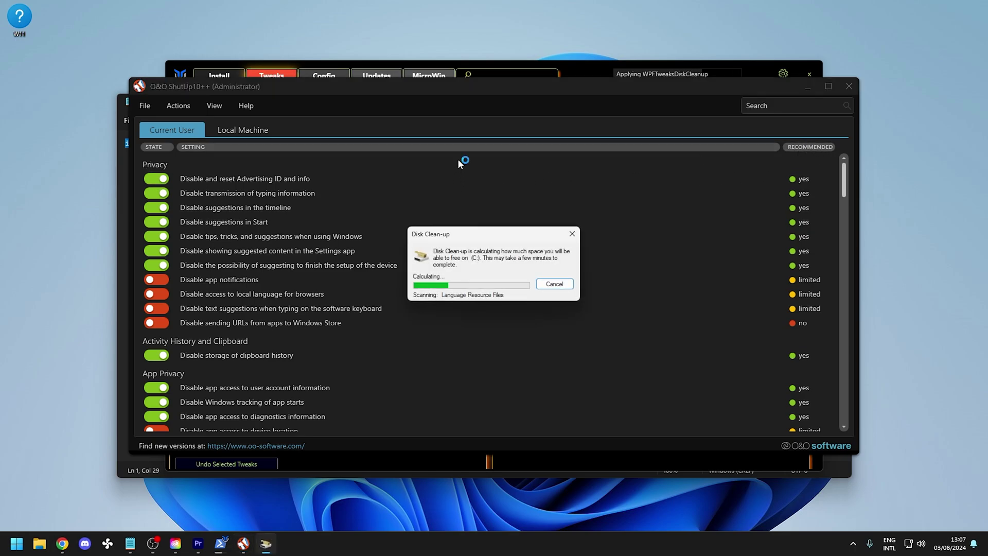
{"action": "left_click_drag", "start_coordinate": [494, 234], "coordinate": [150, 9]}
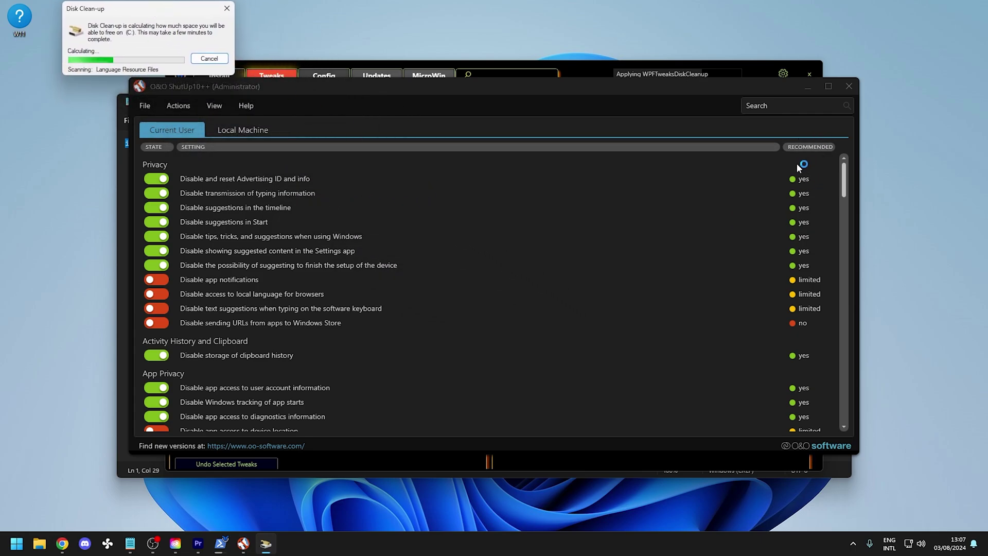
{"action": "left_click", "coordinate": [178, 106]}
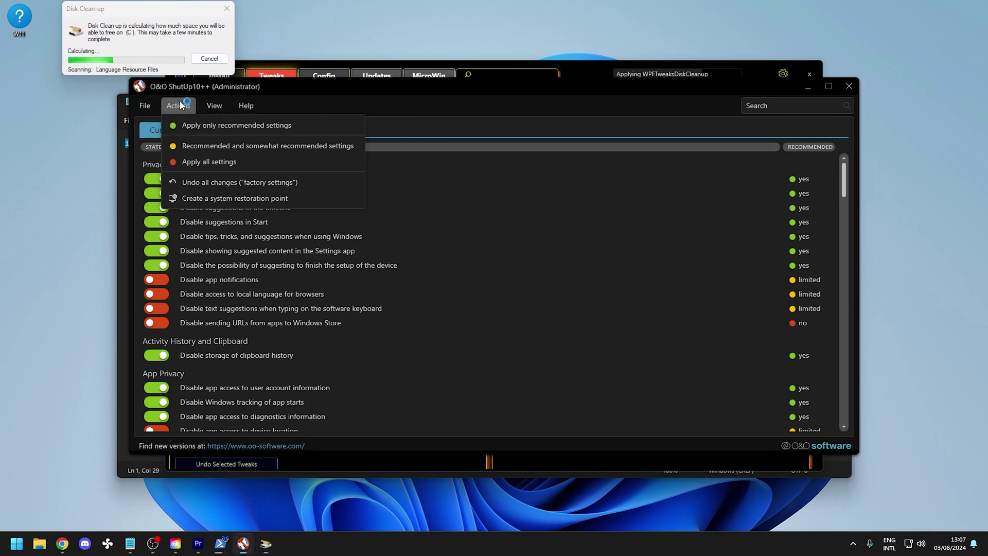
{"action": "left_click", "coordinate": [260, 125]}
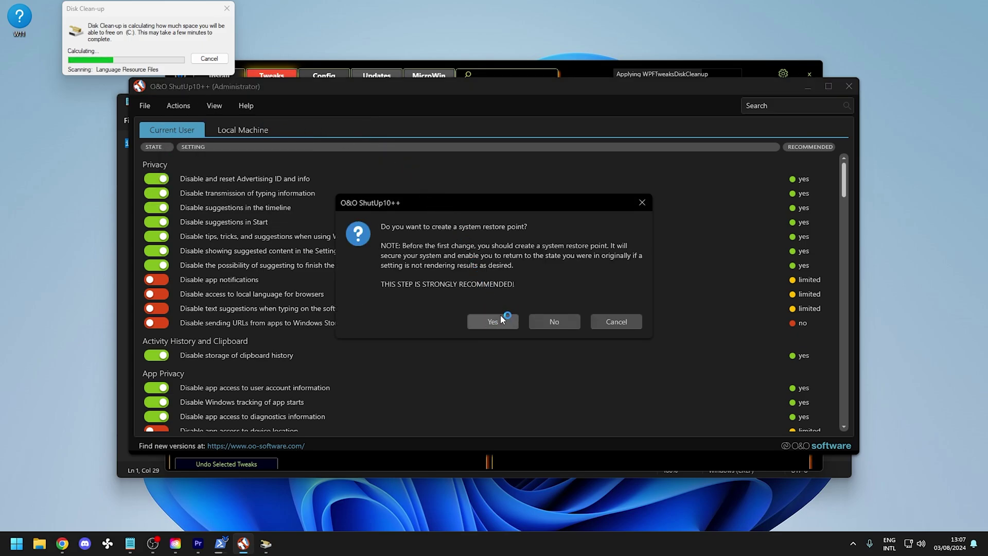
{"action": "left_click", "coordinate": [563, 322]}
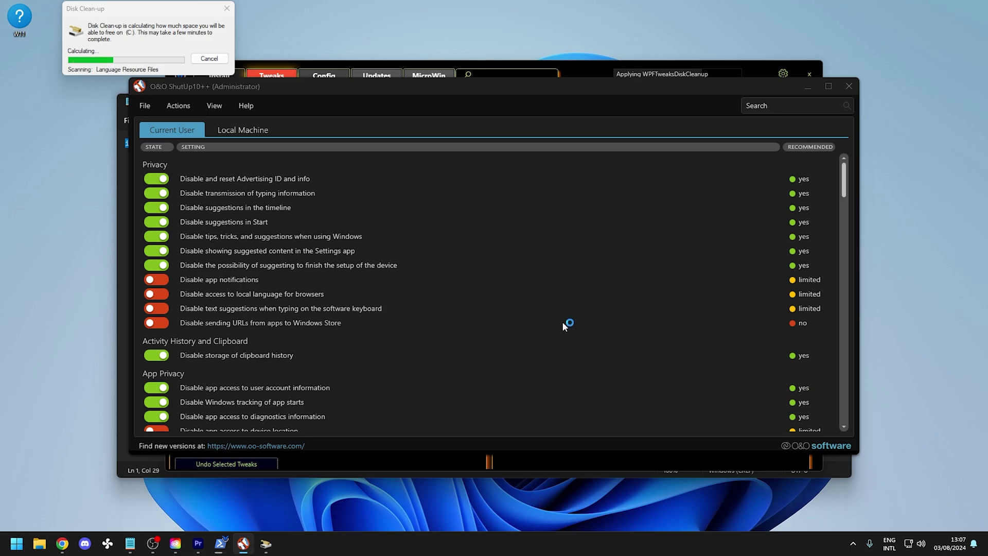
{"action": "left_click", "coordinate": [571, 301]}
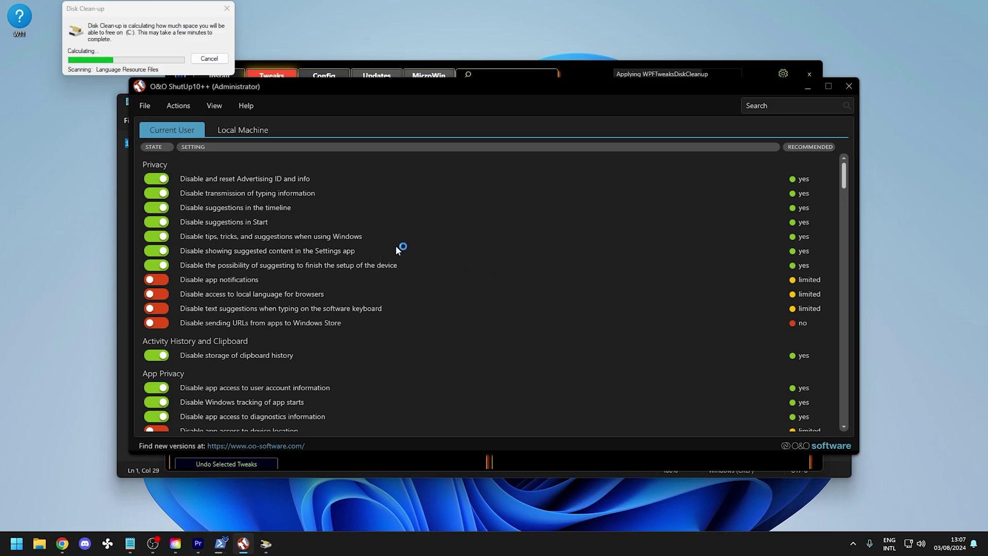
{"action": "left_click", "coordinate": [566, 71]}
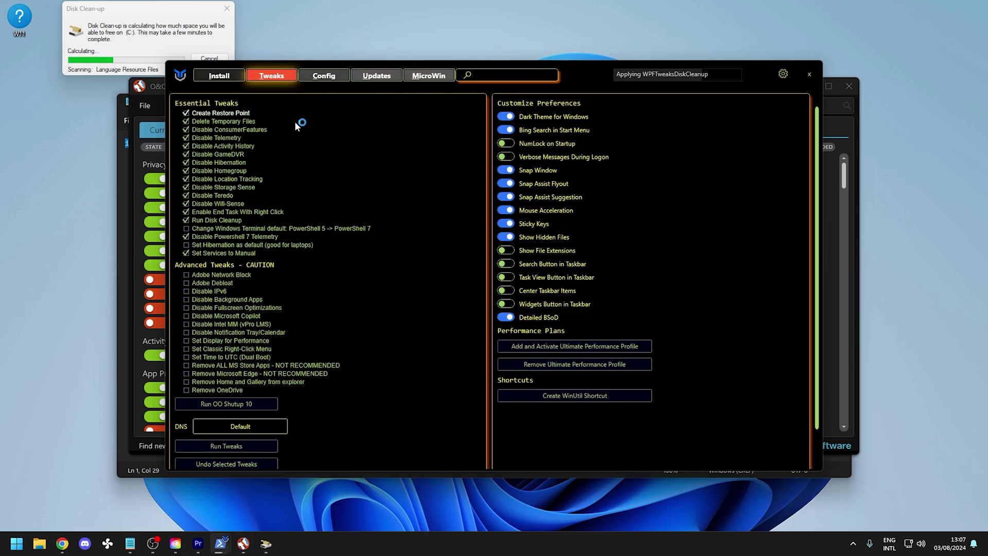
{"action": "left_click", "coordinate": [233, 76]}
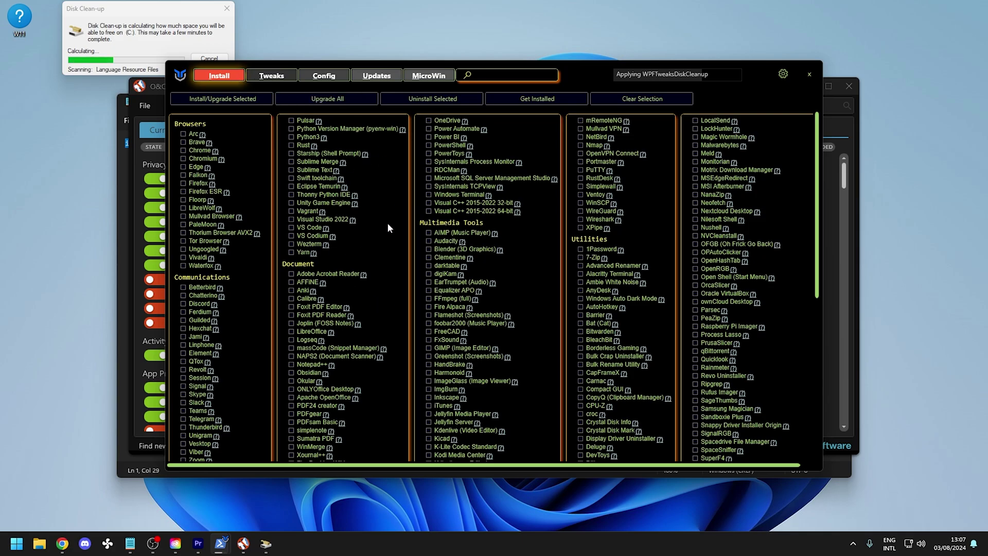
{"action": "left_click_drag", "start_coordinate": [817, 142], "coordinate": [851, 320]}
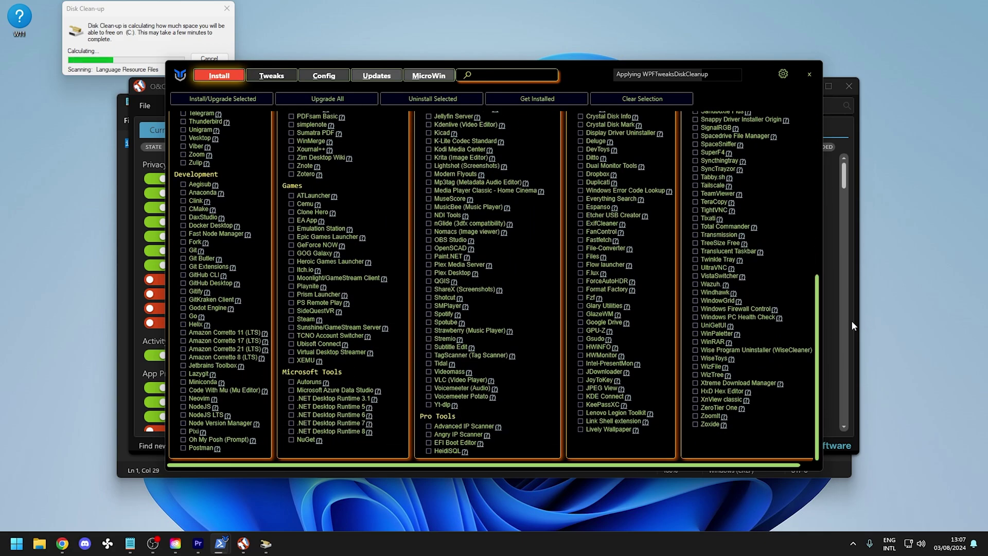
{"action": "left_click", "coordinate": [291, 431]}
{"action": "left_click", "coordinate": [290, 423]}
{"action": "left_click", "coordinate": [291, 415]}
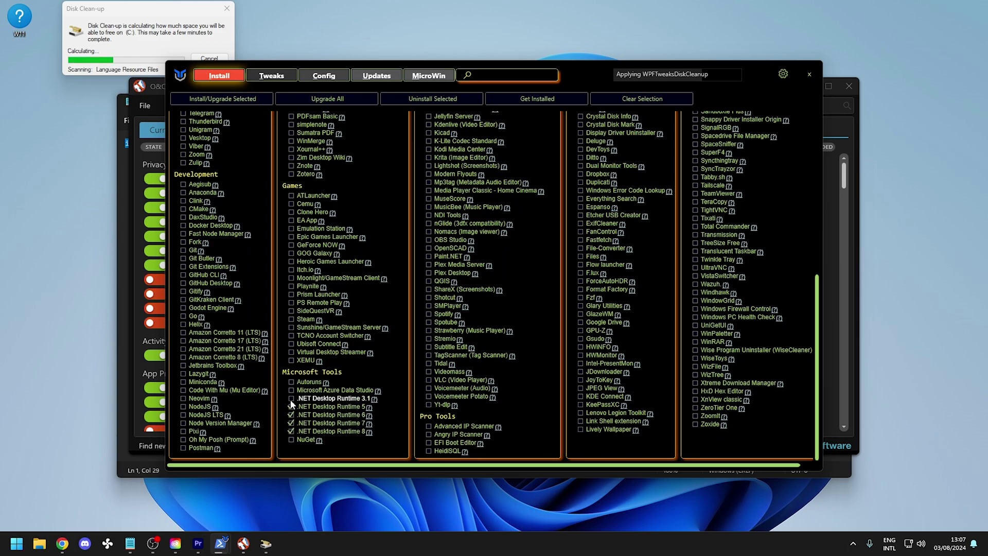
{"action": "left_click", "coordinate": [291, 398]}
{"action": "left_click_drag", "start_coordinate": [818, 277], "coordinate": [765, 113]}
{"action": "left_click", "coordinate": [428, 203]}
{"action": "left_click", "coordinate": [429, 211]}
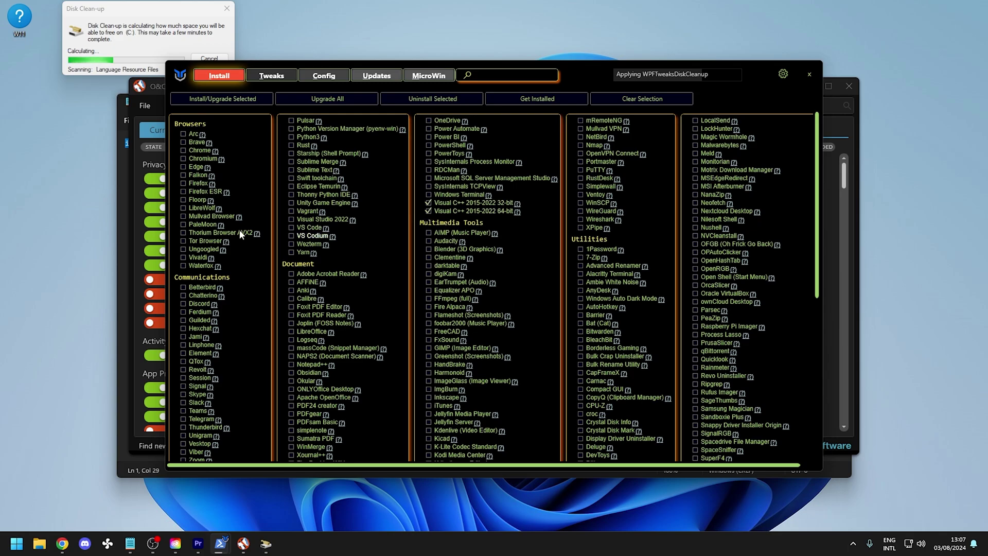
- Start installing the ticked packages, dismissing the install-already-running warning twice
{"action": "left_click", "coordinate": [225, 101]}
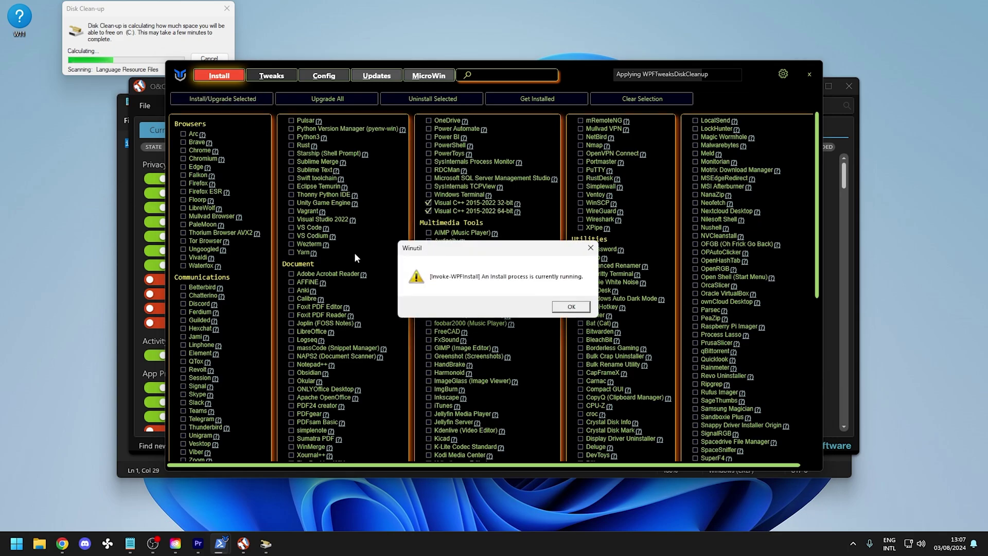
{"action": "left_click", "coordinate": [572, 307]}
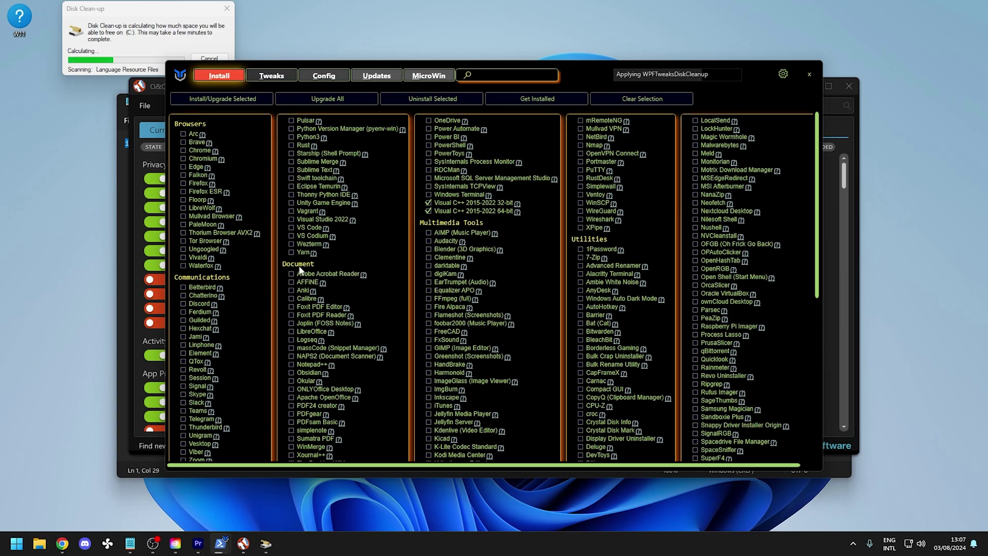
{"action": "left_click", "coordinate": [242, 98]}
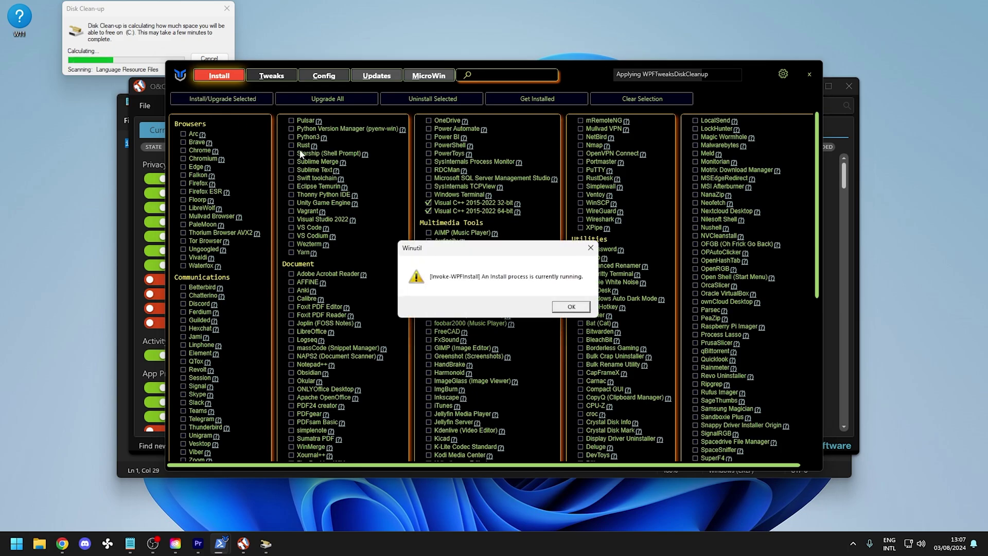
{"action": "left_click", "coordinate": [571, 307]}
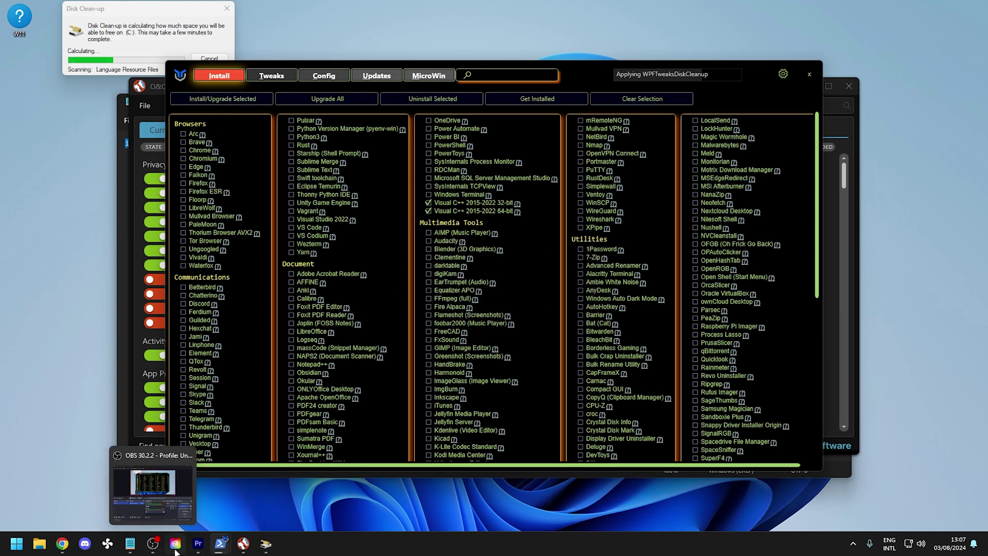
{"action": "left_click", "coordinate": [153, 543]}
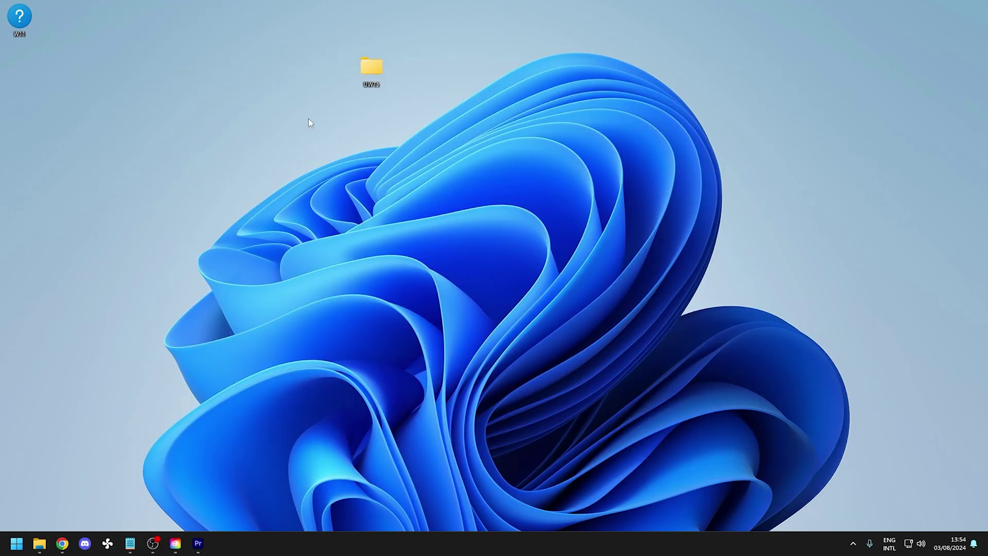
- Run Ultimate Windows Tweaker 5.1 from UWT5 > UWT 5.1 as administrator and accept the restore-point prompt
{"action": "double_click", "coordinate": [371, 69]}
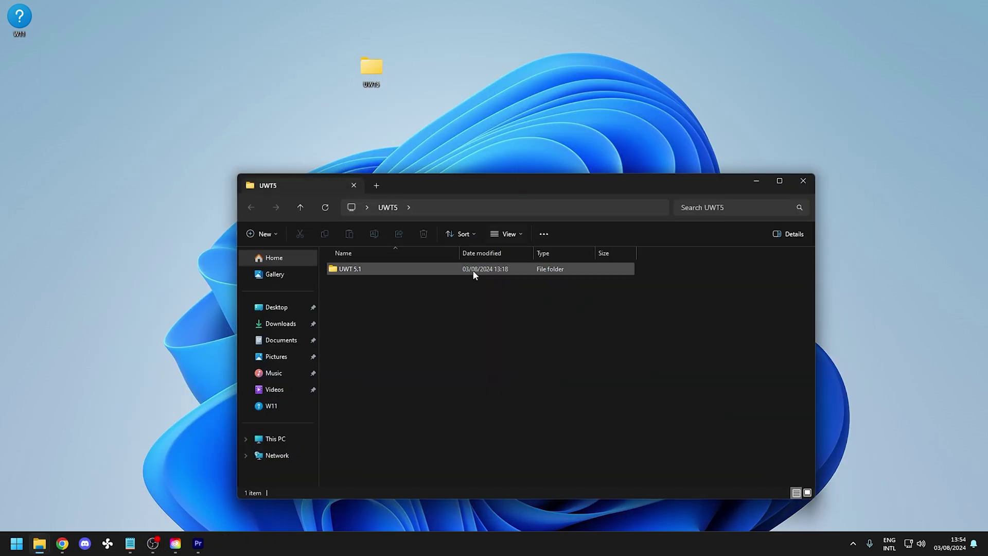
{"action": "double_click", "coordinate": [413, 268]}
{"action": "left_click", "coordinate": [413, 297]}
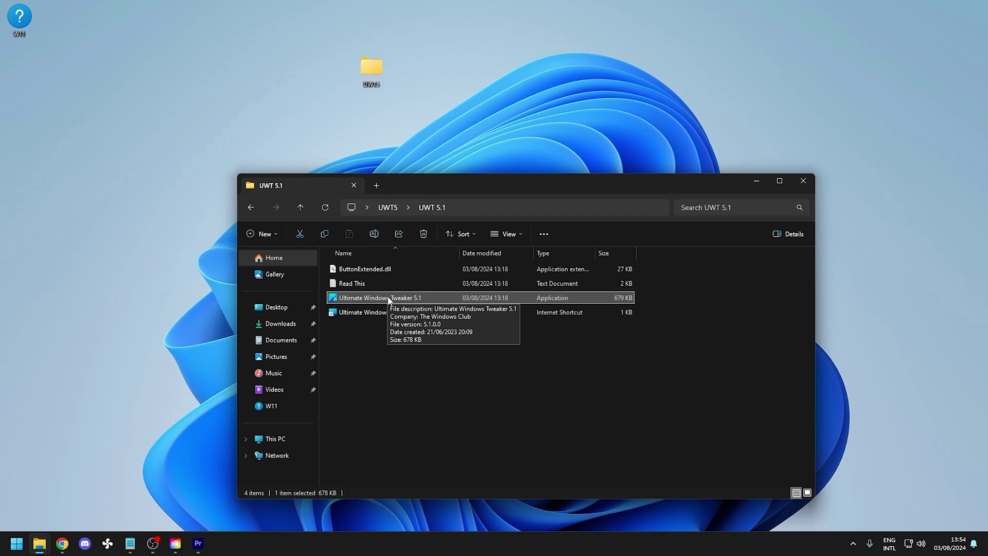
{"action": "right_click", "coordinate": [389, 301]}
{"action": "left_click", "coordinate": [431, 362]}
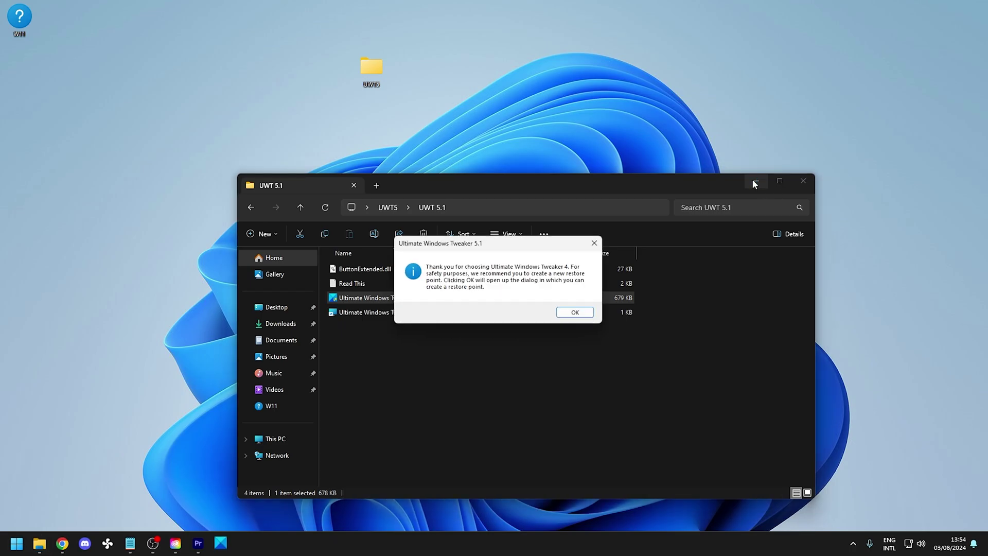
{"action": "left_click", "coordinate": [579, 312]}
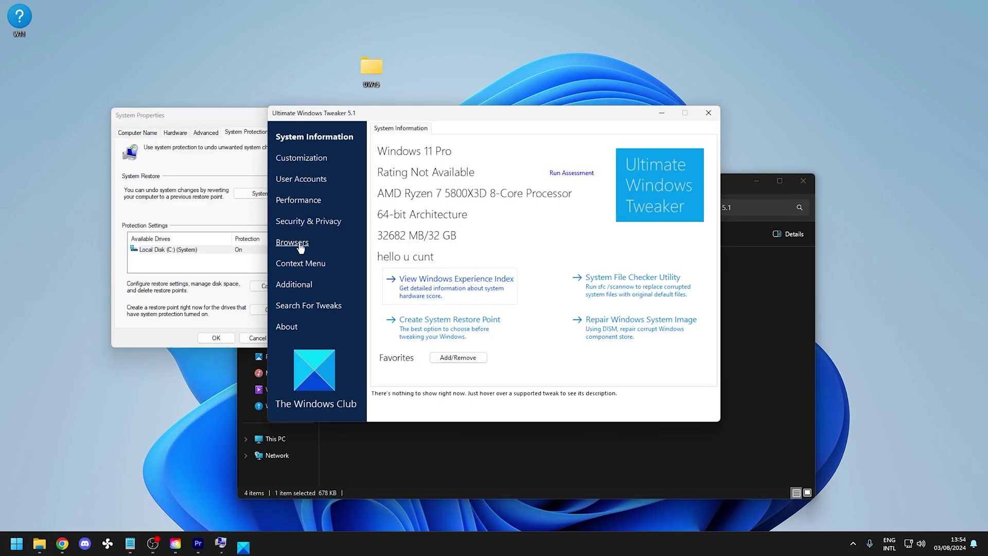
- Close System Properties, start the System File Checker scan, and minimize its console
{"action": "left_click", "coordinate": [212, 117]}
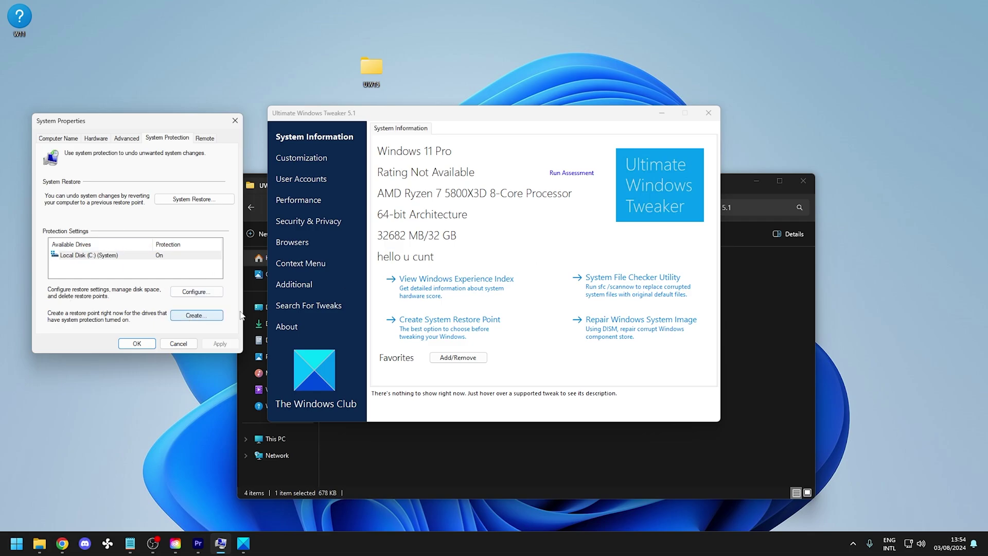
{"action": "left_click", "coordinate": [235, 121]}
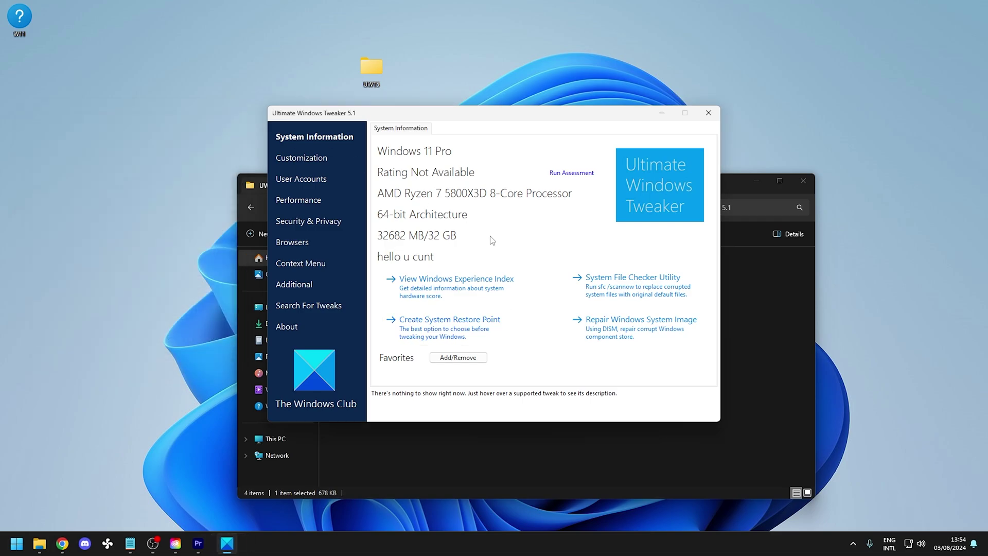
{"action": "left_click", "coordinate": [603, 277]}
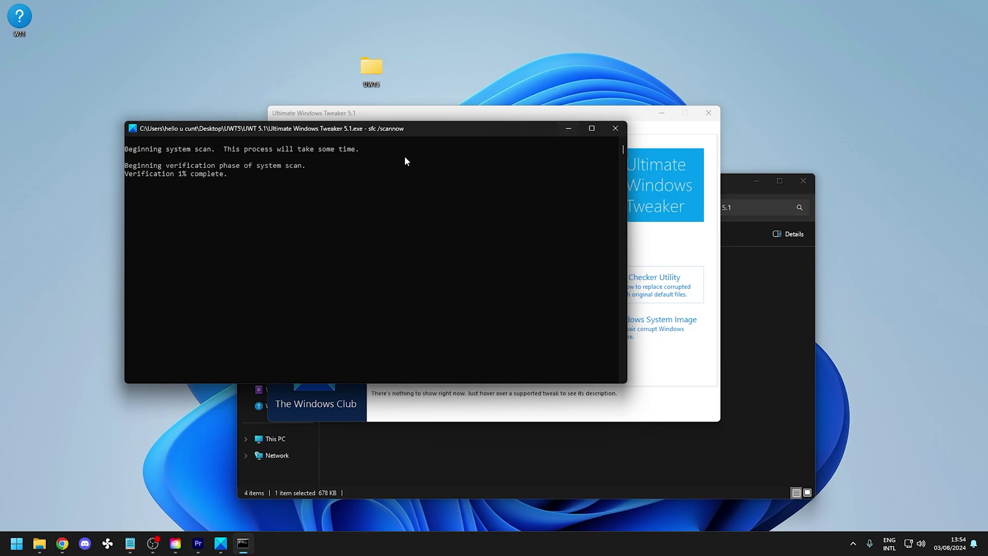
{"action": "left_click", "coordinate": [568, 128]}
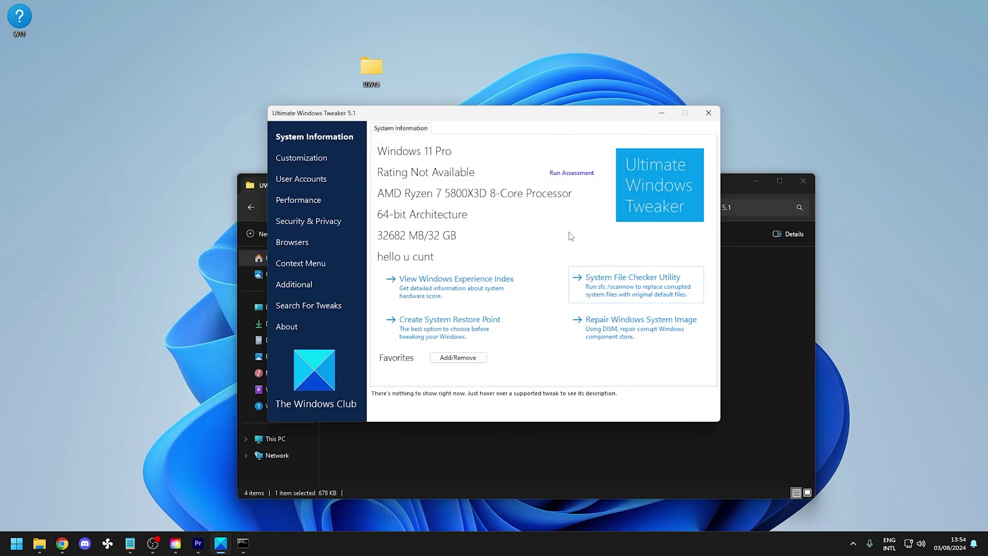
{"action": "left_click_drag", "start_coordinate": [530, 115], "coordinate": [567, 110]}
- Disable Start menu animations under Customization and apply the tweak
{"action": "left_click", "coordinate": [344, 154]}
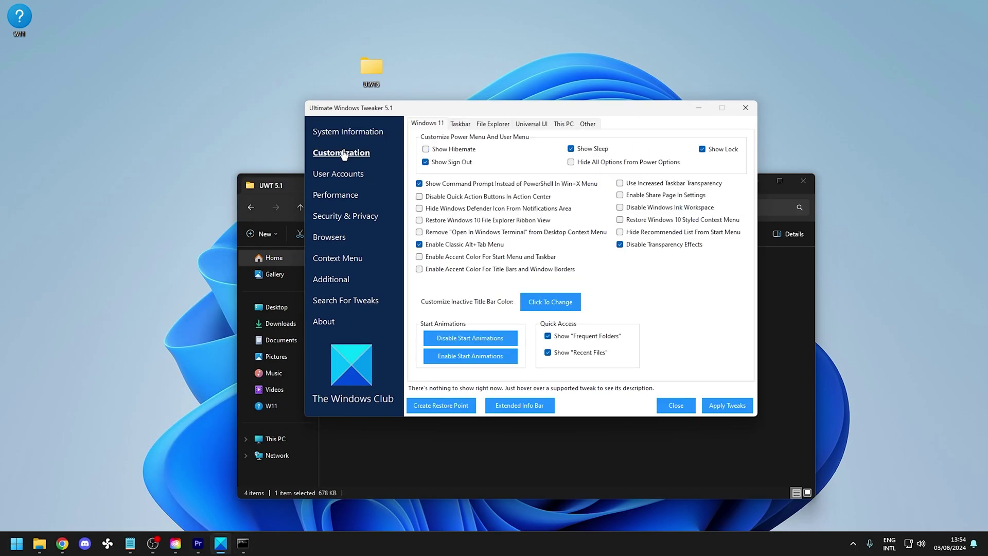
{"action": "left_click", "coordinate": [489, 339]}
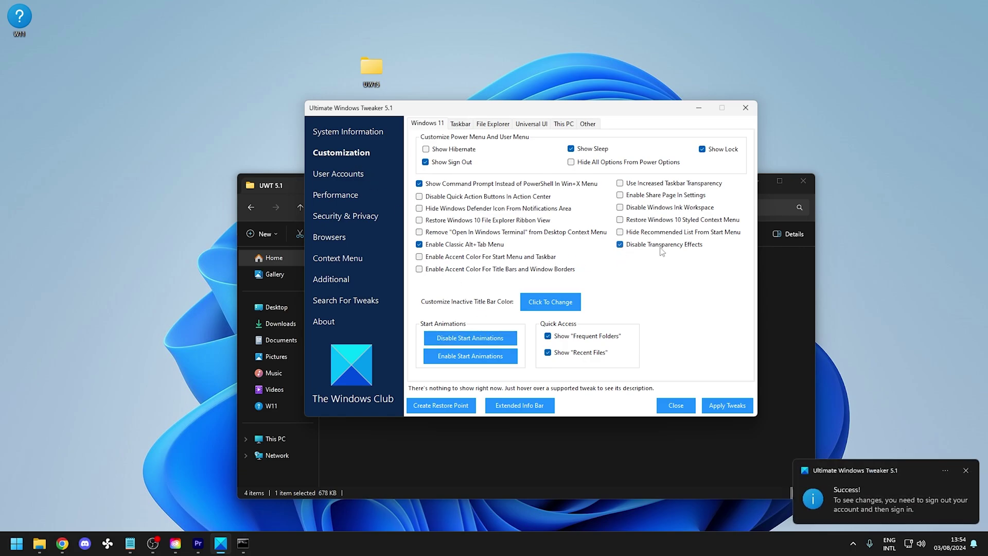
{"action": "left_click", "coordinate": [719, 404]}
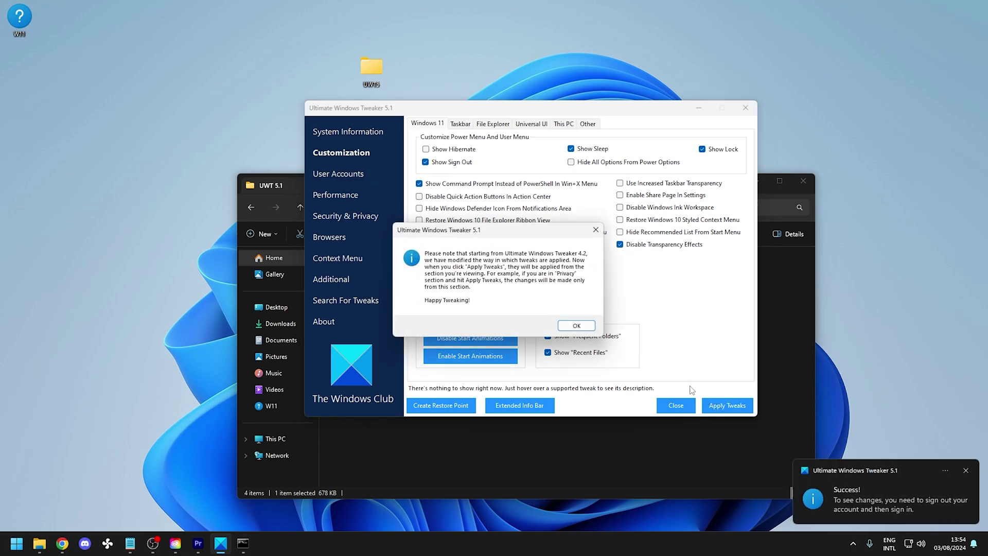
{"action": "left_click", "coordinate": [576, 328]}
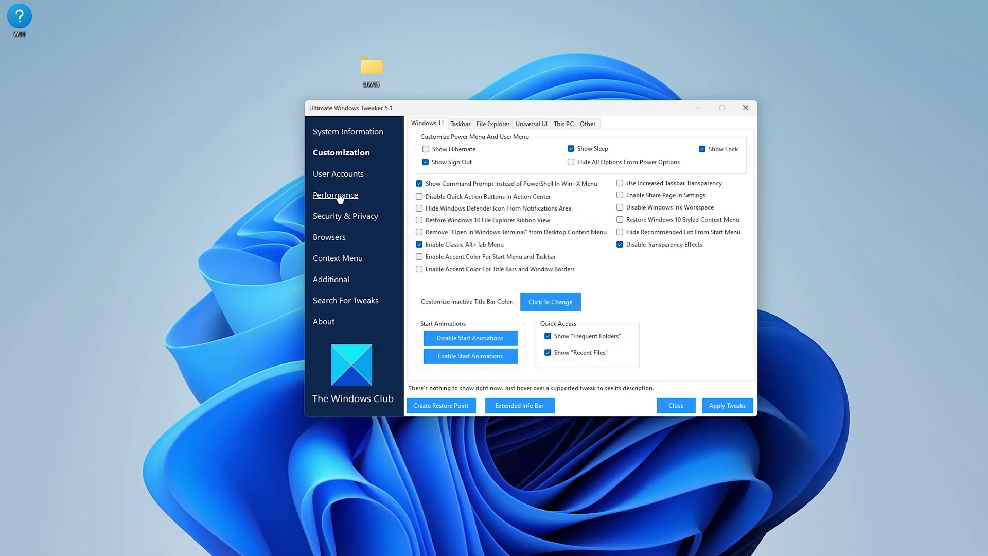
- Set the service shutdown and hung-app kill timeouts to 1000 ms each
{"action": "left_click", "coordinate": [338, 196]}
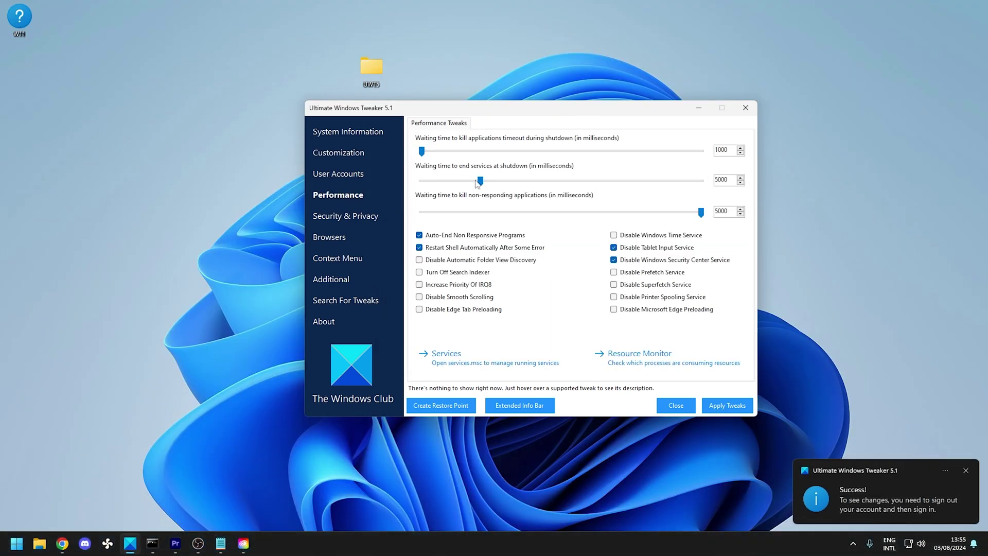
{"action": "left_click_drag", "start_coordinate": [476, 184], "coordinate": [419, 184]}
{"action": "left_click_drag", "start_coordinate": [700, 214], "coordinate": [418, 221]}
- Tick Performance tweaks disabling Edge preloading, smooth scrolling, indexer, folder discovery, Prefetch and Time service, plus IRQ8 priority
{"action": "left_click", "coordinate": [419, 309]}
{"action": "left_click", "coordinate": [419, 296]}
{"action": "left_click", "coordinate": [419, 284]}
{"action": "left_click", "coordinate": [419, 272]}
{"action": "left_click", "coordinate": [419, 259]}
{"action": "left_click", "coordinate": [613, 309]}
{"action": "left_click", "coordinate": [613, 271]}
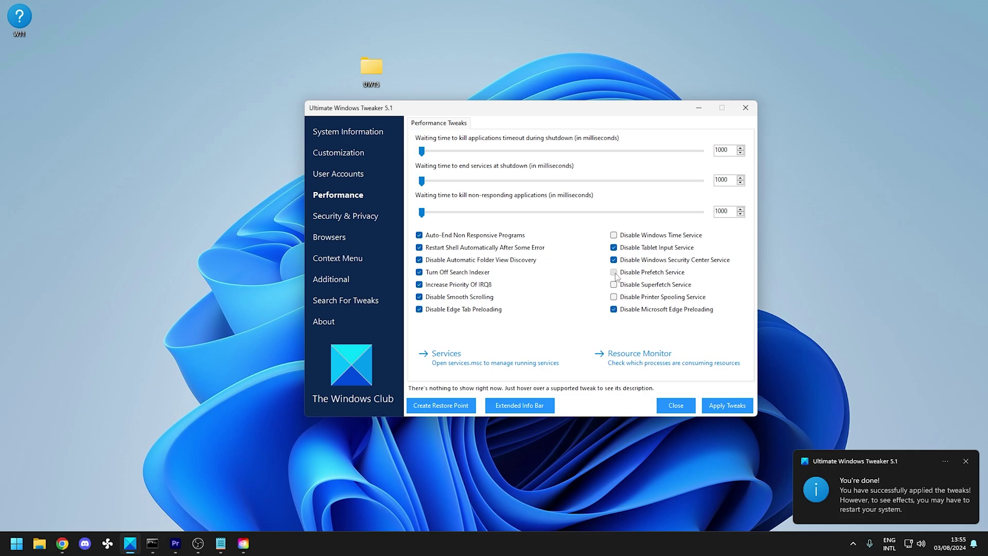
{"action": "left_click", "coordinate": [617, 233]}
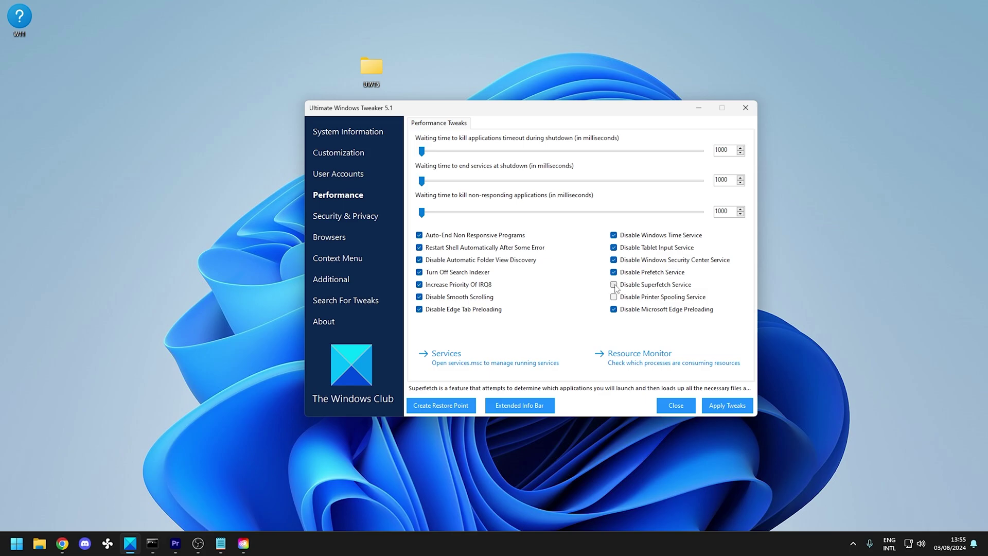
{"action": "mouse_move", "coordinate": [153, 543]}
{"action": "left_click", "coordinate": [140, 507]}
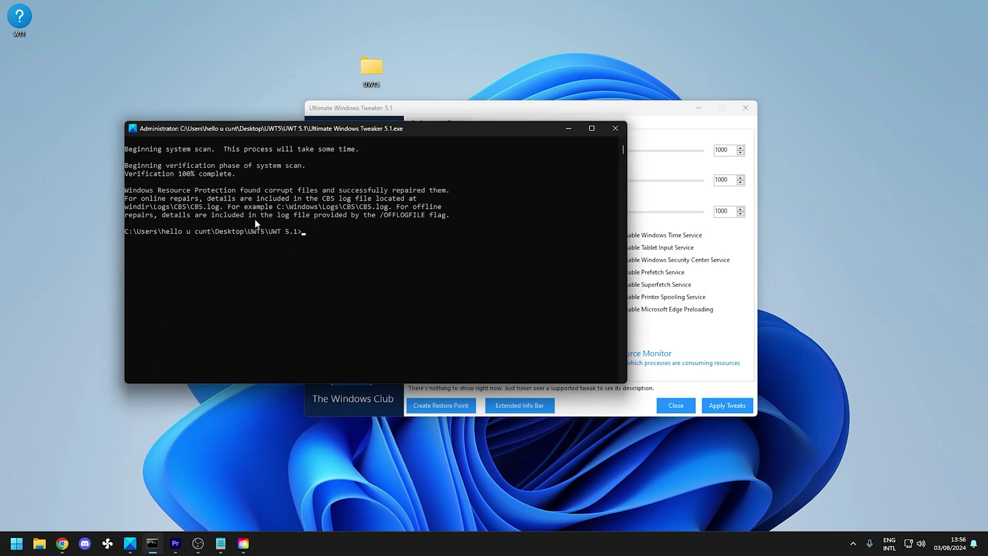
- Close the finished sfc console, start Repair Windows System Image (DISM), and minimize its console
{"action": "left_click", "coordinate": [612, 130]}
{"action": "left_click", "coordinate": [353, 132]}
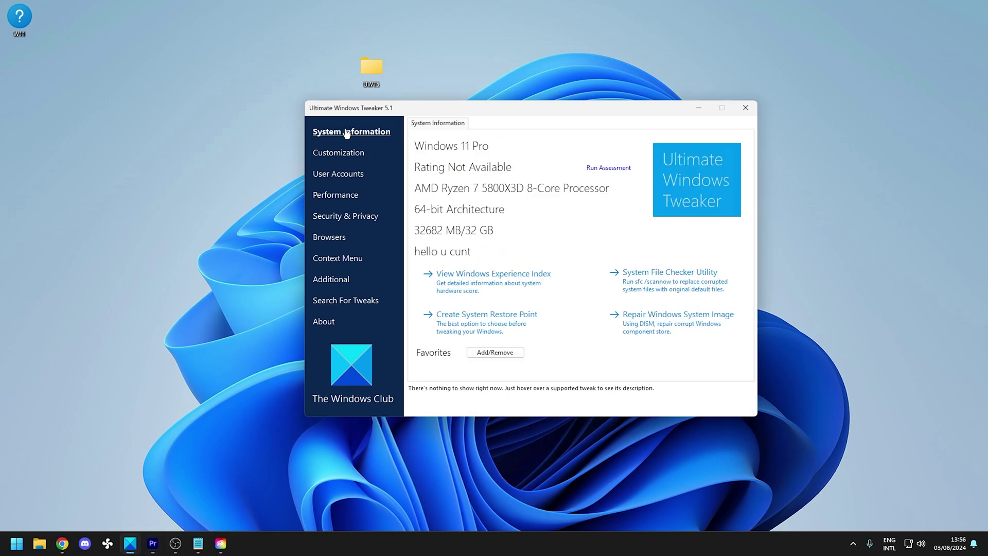
{"action": "left_click", "coordinate": [669, 315]}
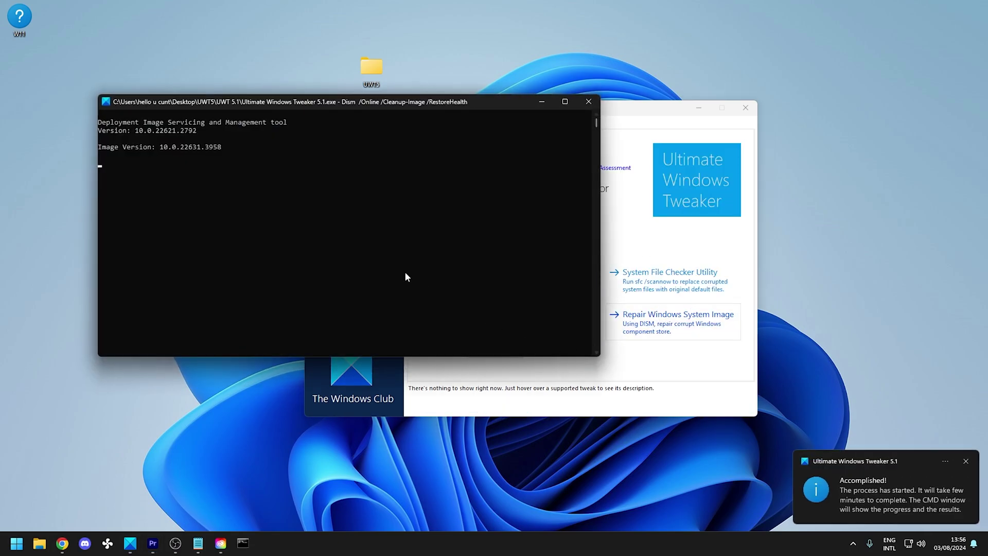
{"action": "left_click", "coordinate": [544, 102]}
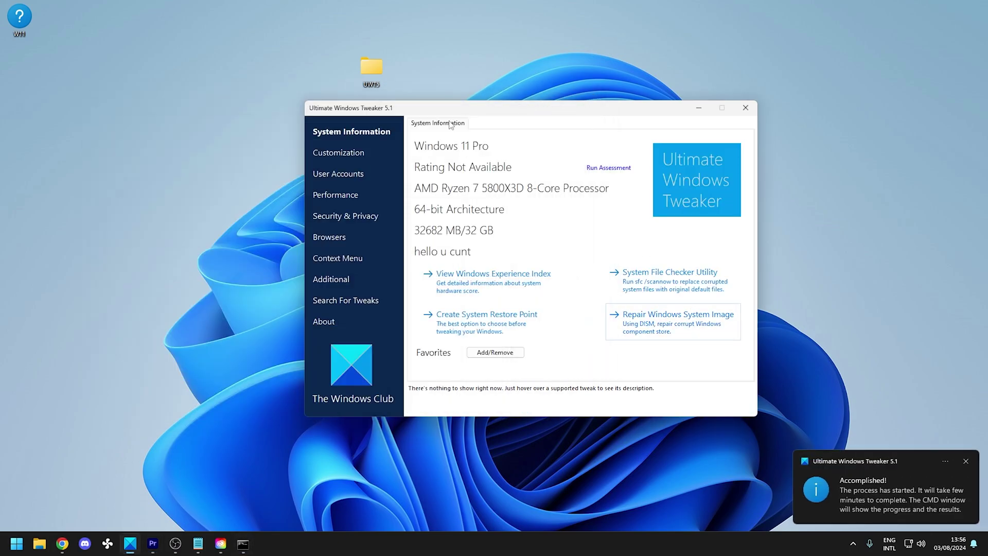
{"action": "left_click", "coordinate": [359, 214]}
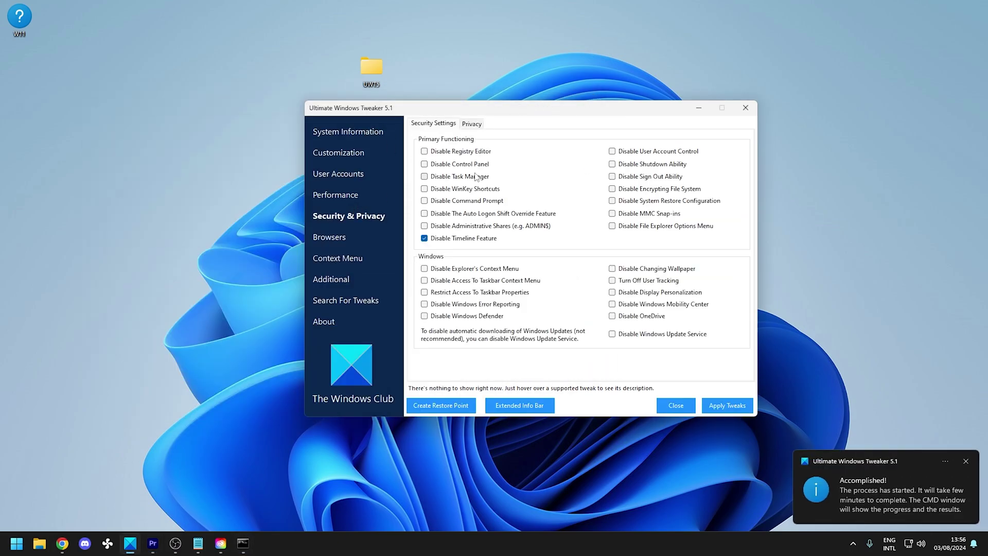
- Turn off user tracking and disable OneDrive in Ultimate Windows Tweaker, then apply
{"action": "left_click", "coordinate": [612, 280]}
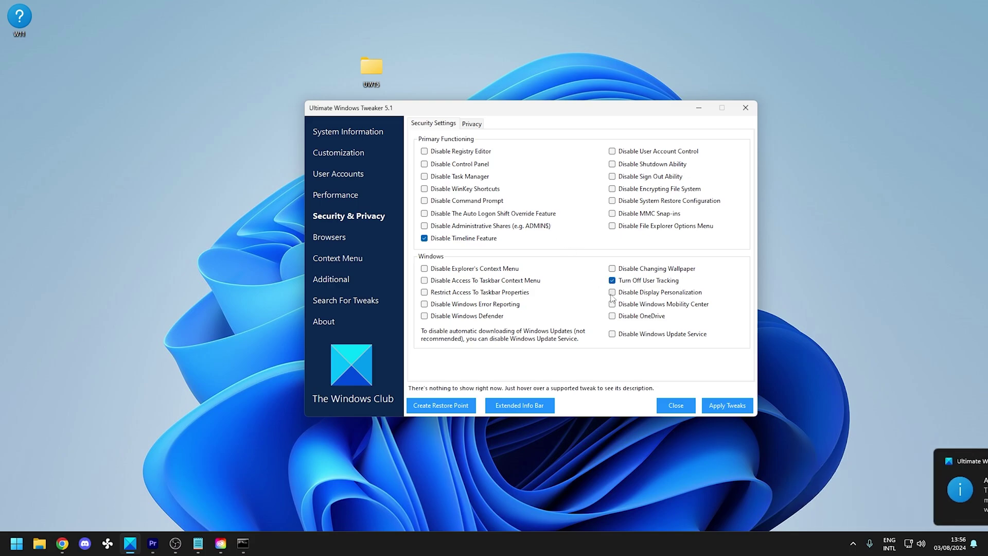
{"action": "left_click", "coordinate": [612, 315]}
{"action": "left_click", "coordinate": [713, 406]}
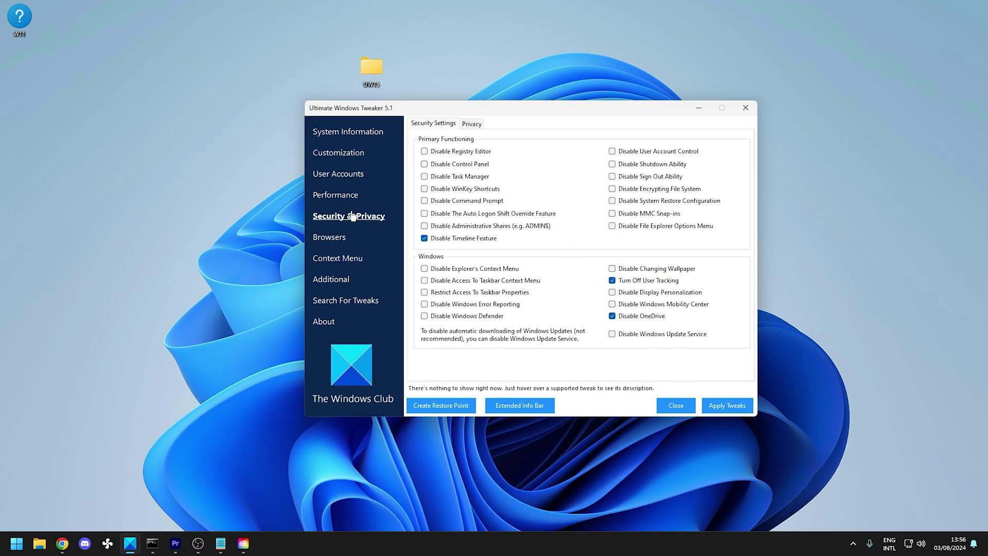
- Block apps from accessing the calendar under Privacy, apply the tweaks, and go to Additional tweaks
{"action": "left_click", "coordinate": [470, 124]}
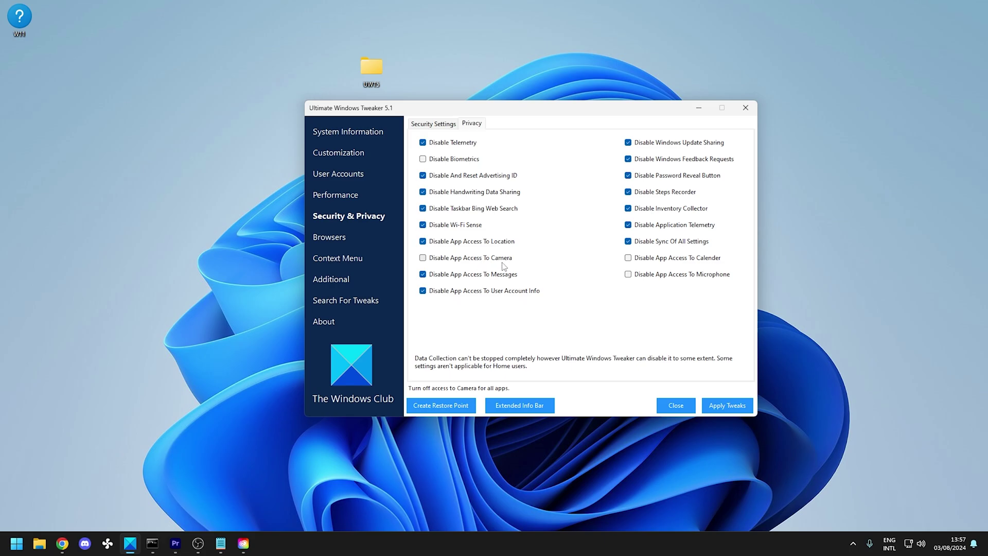
{"action": "left_click", "coordinate": [628, 258]}
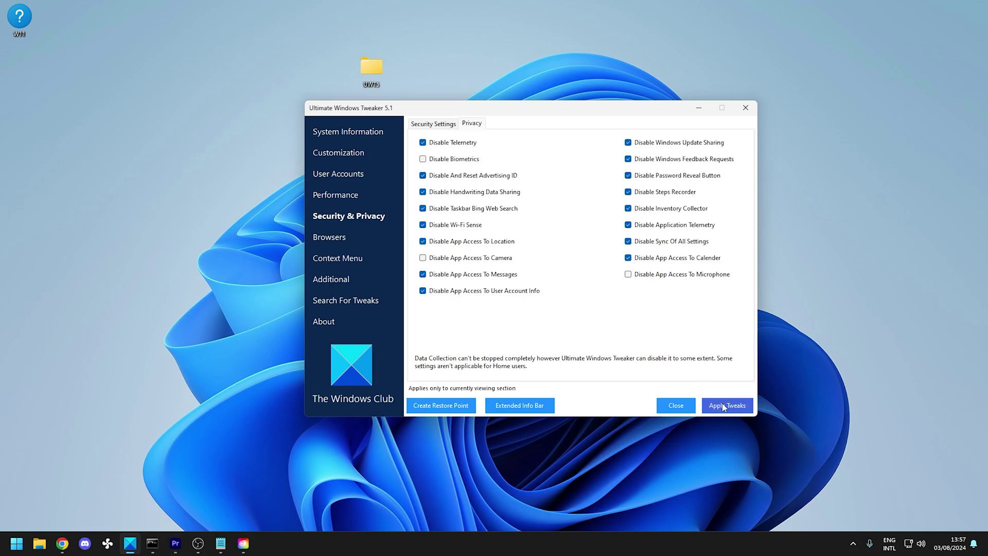
{"action": "left_click", "coordinate": [722, 405]}
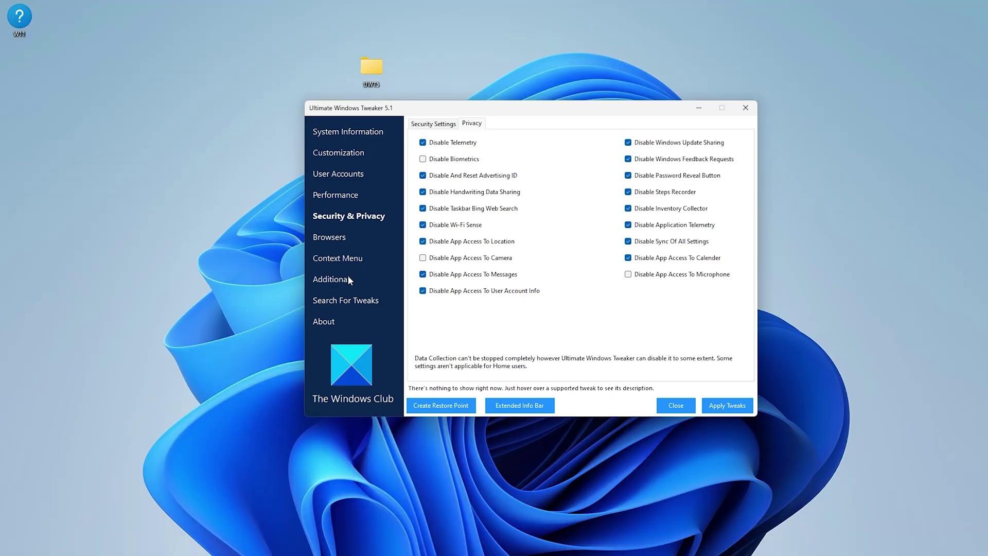
{"action": "left_click", "coordinate": [335, 273]}
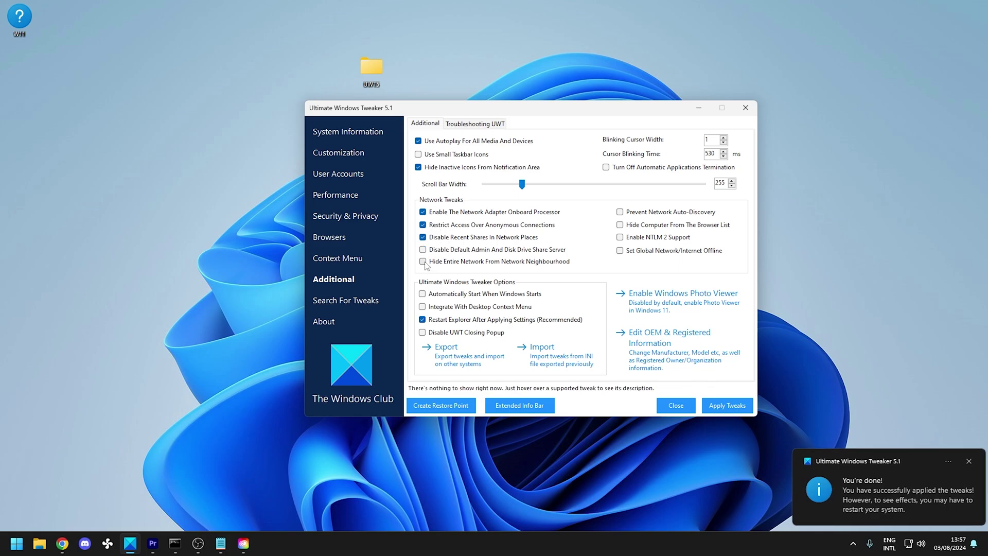
- Hide the entire network and hide the computer from the browser list, then apply the network tweaks
{"action": "left_click", "coordinate": [439, 261]}
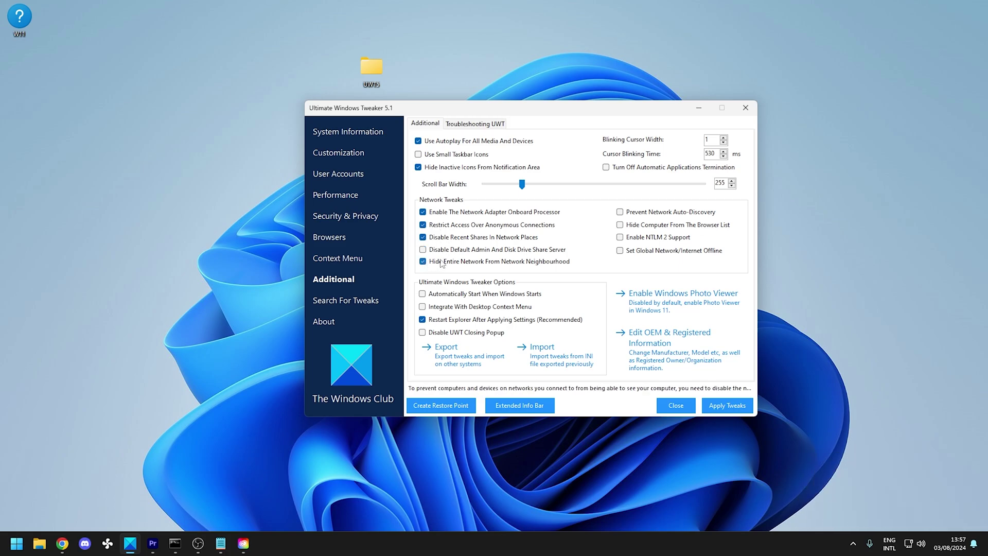
{"action": "left_click", "coordinate": [619, 226]}
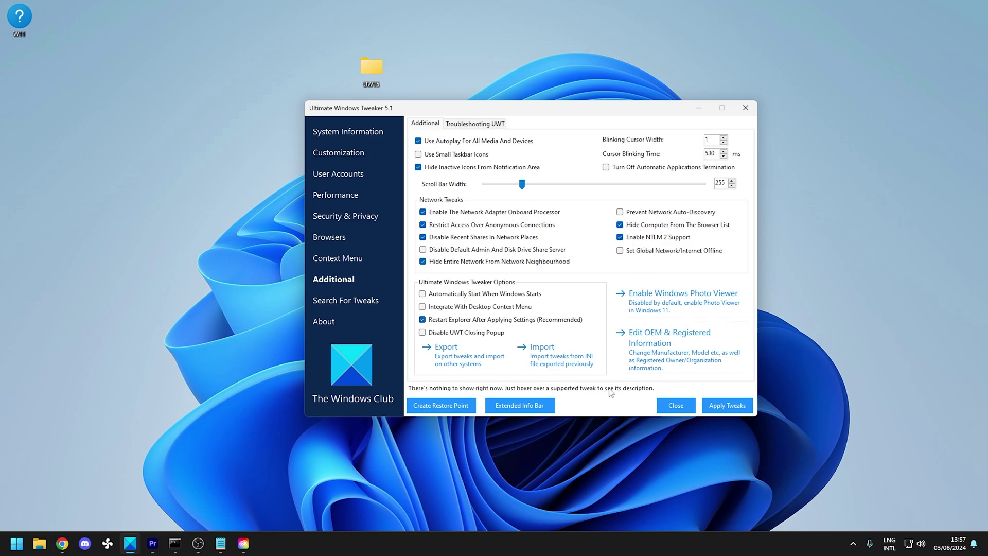
{"action": "left_click", "coordinate": [721, 404]}
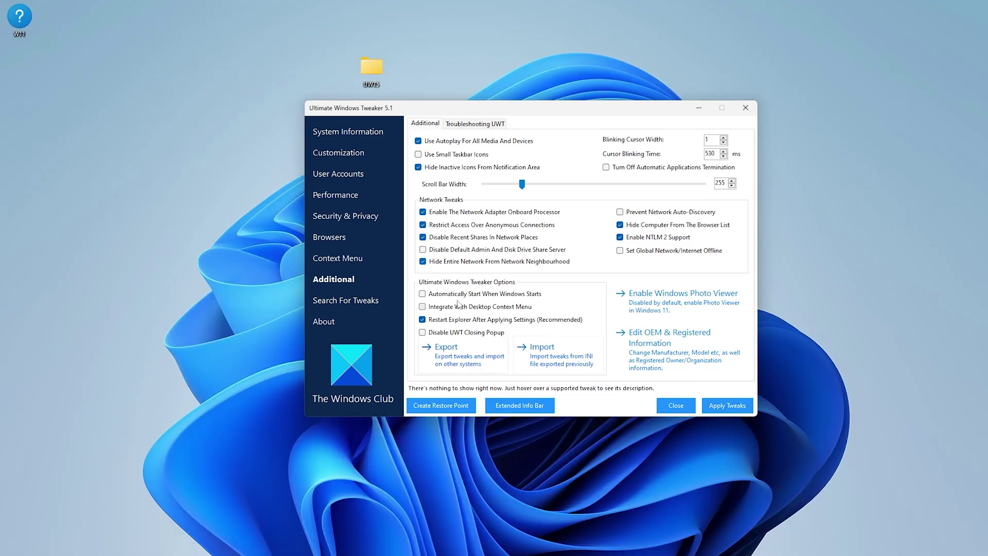
- Close the tweaker, launch Revo Uninstaller from Start search, and maximise its window
{"action": "left_click", "coordinate": [745, 108]}
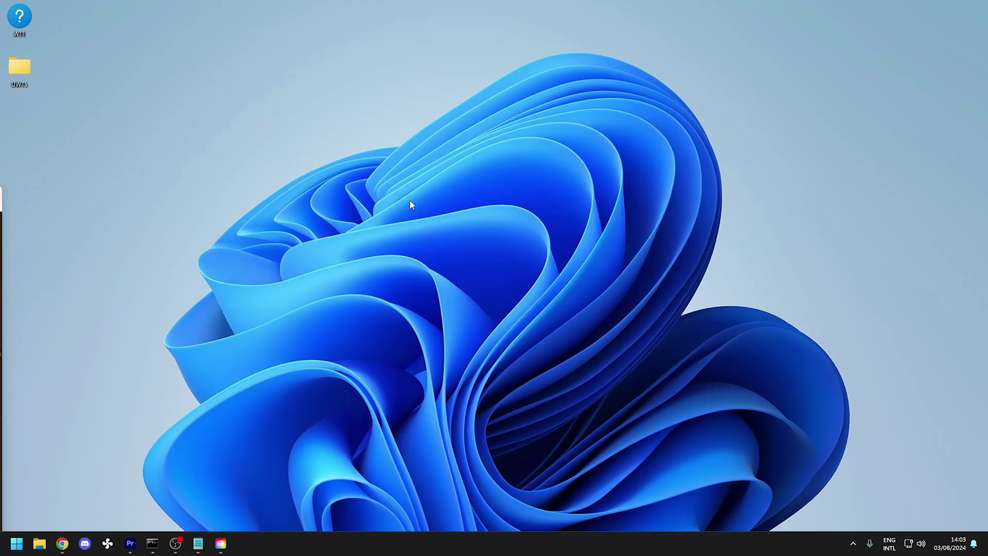
{"action": "key", "text": "super"}
{"action": "type", "text": "revo"}
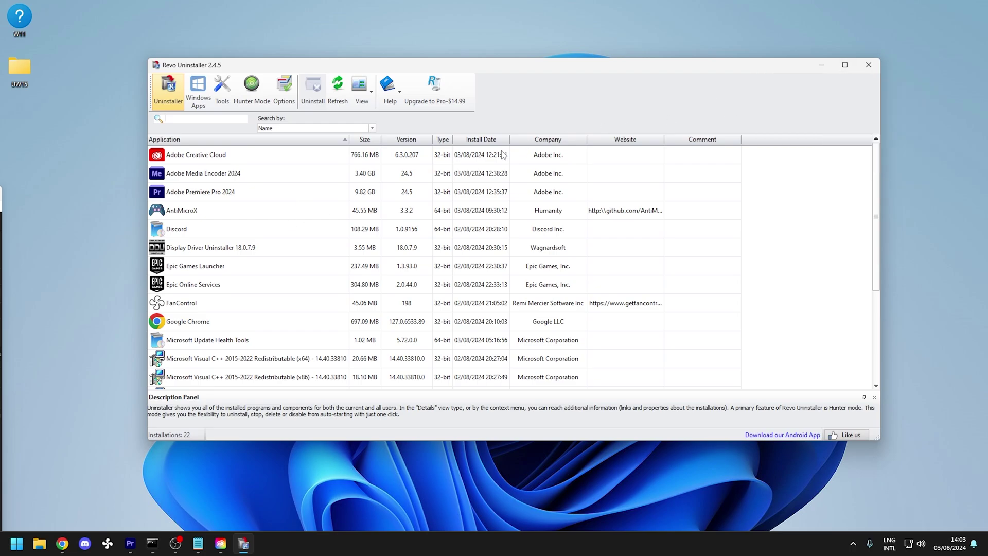
{"action": "left_click", "coordinate": [844, 65]}
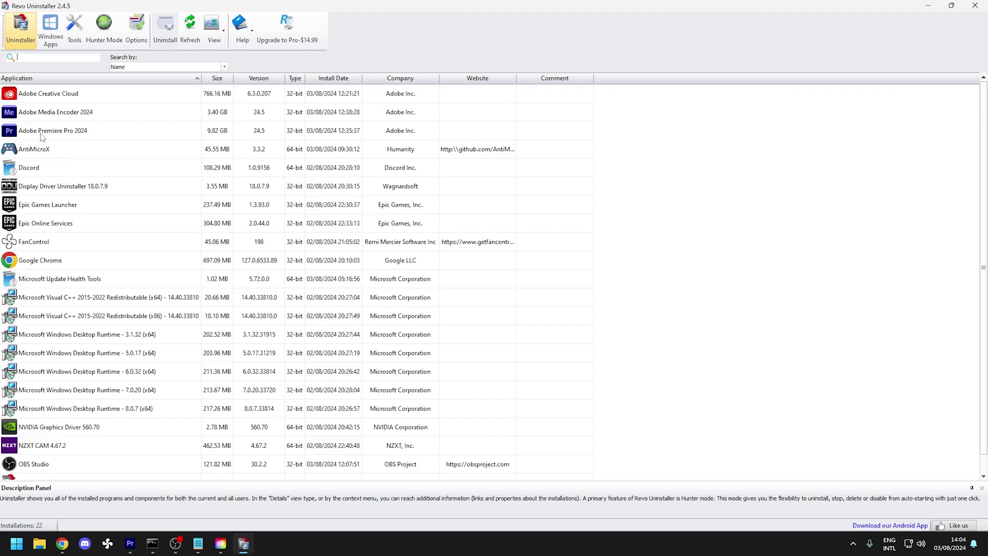
- Uninstall the Quick Assist Windows app and delete all its leftover registry items
{"action": "left_click", "coordinate": [52, 38]}
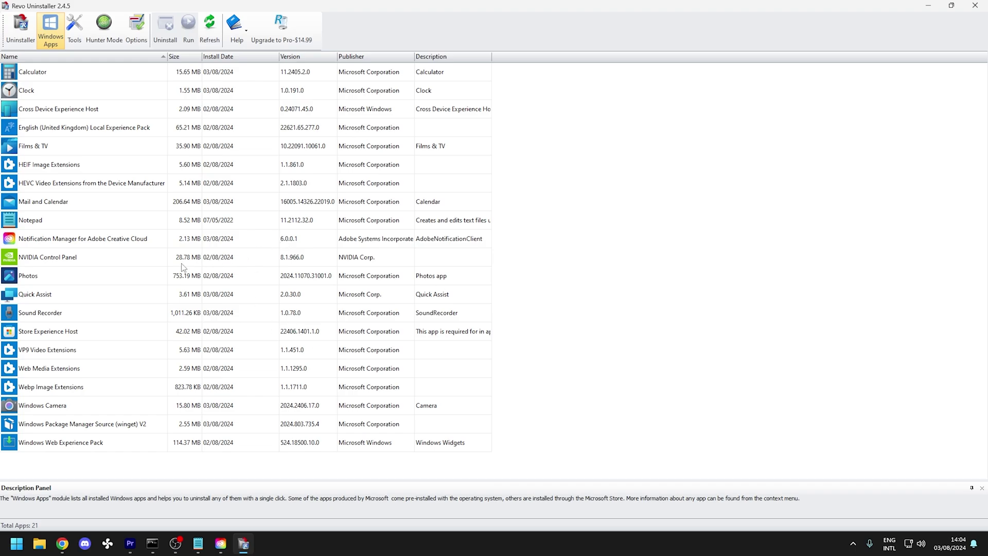
{"action": "left_click", "coordinate": [45, 297]}
{"action": "right_click", "coordinate": [45, 297]}
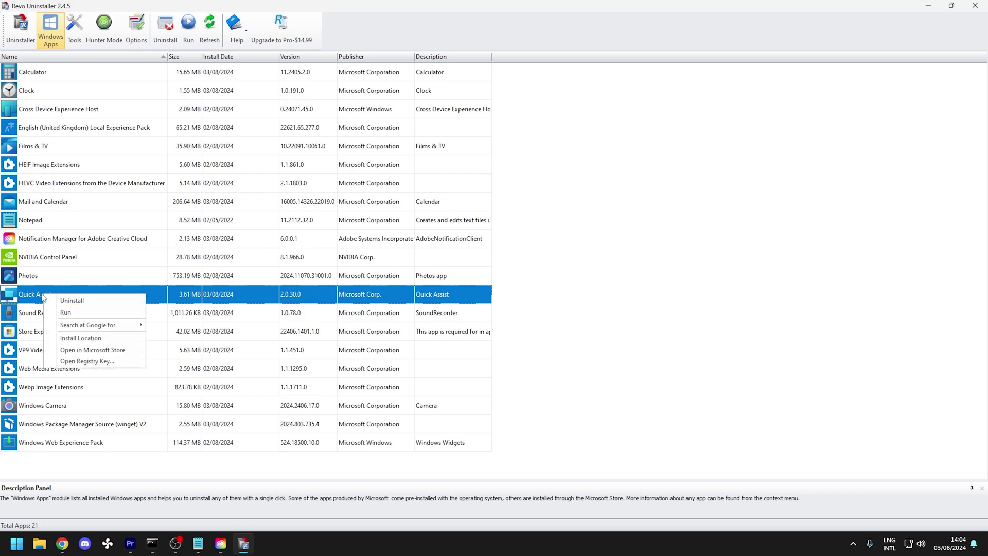
{"action": "left_click", "coordinate": [72, 303]}
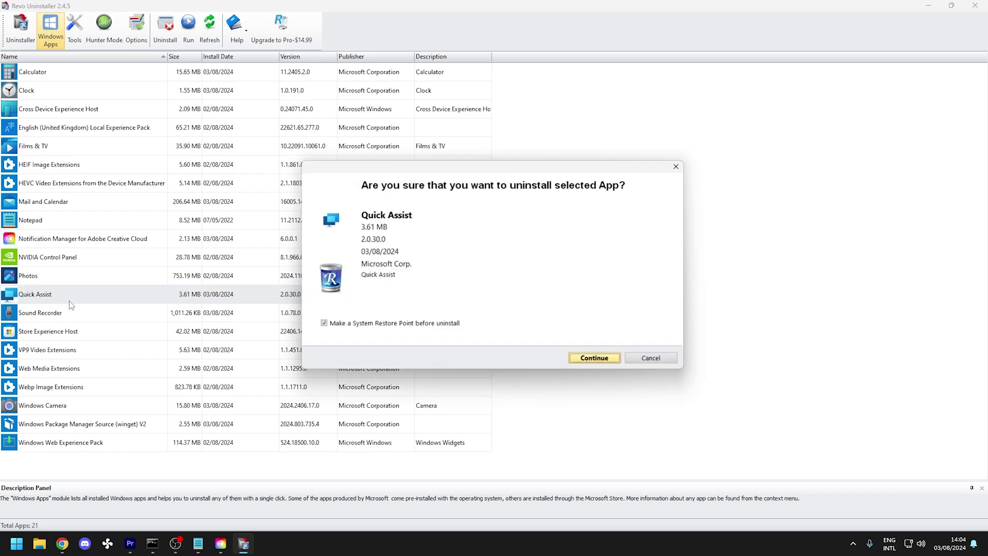
{"action": "left_click", "coordinate": [600, 363]}
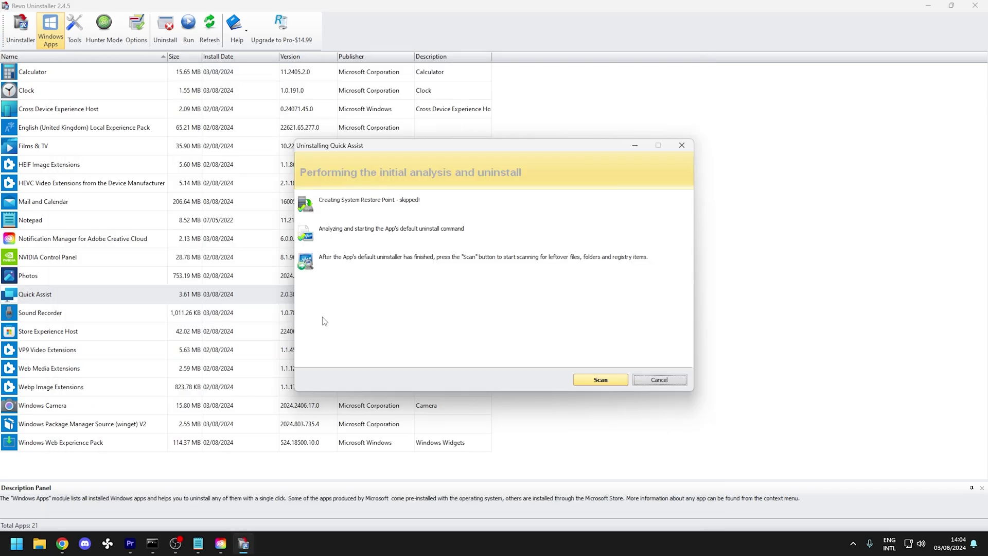
{"action": "left_click", "coordinate": [597, 377]}
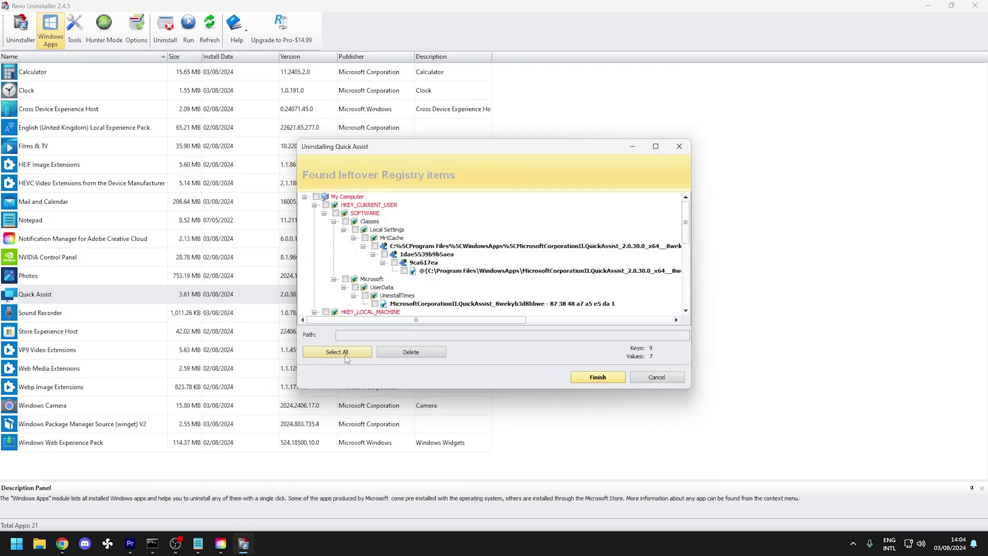
{"action": "left_click", "coordinate": [345, 354]}
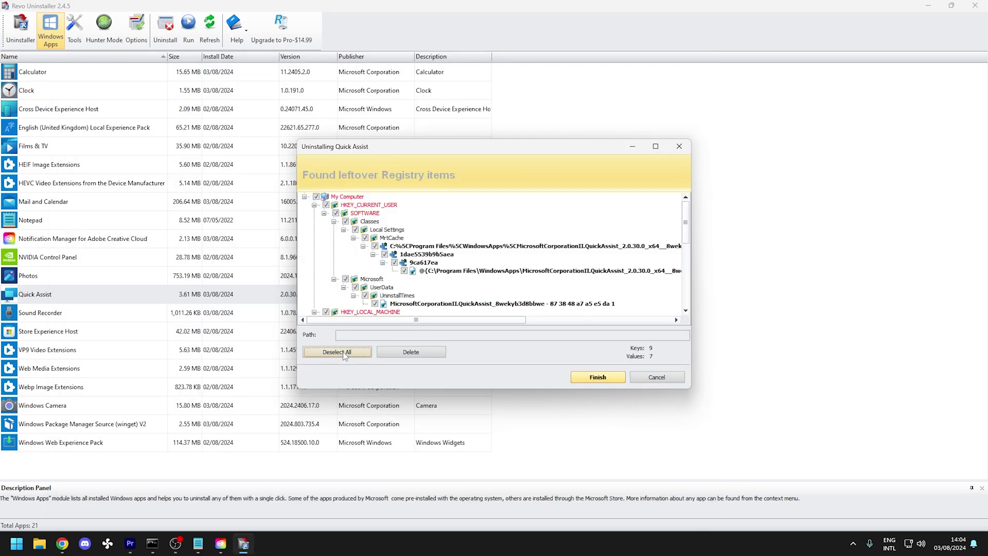
{"action": "left_click", "coordinate": [395, 353]}
{"action": "left_click", "coordinate": [558, 292]}
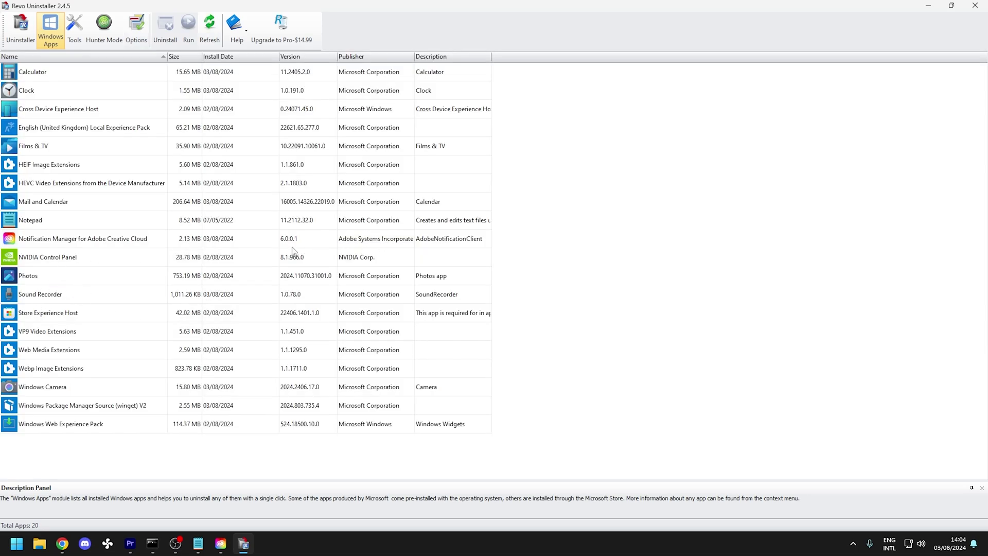
- In Autorun Manager, disable autostart for NZXT.CAM, Adobe CCXProcess and Adobe Creative Cloud
{"action": "left_click", "coordinate": [74, 32]}
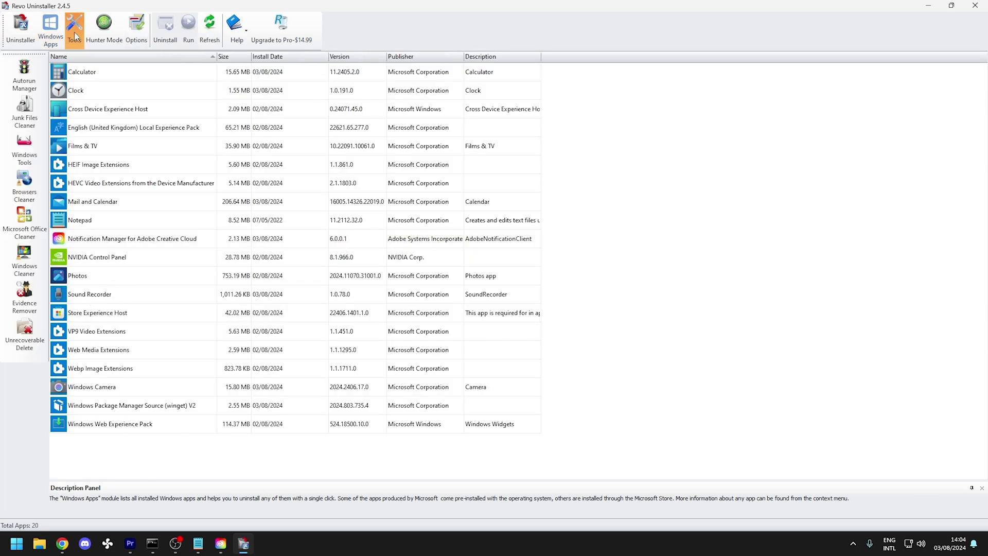
{"action": "left_click", "coordinate": [31, 75]}
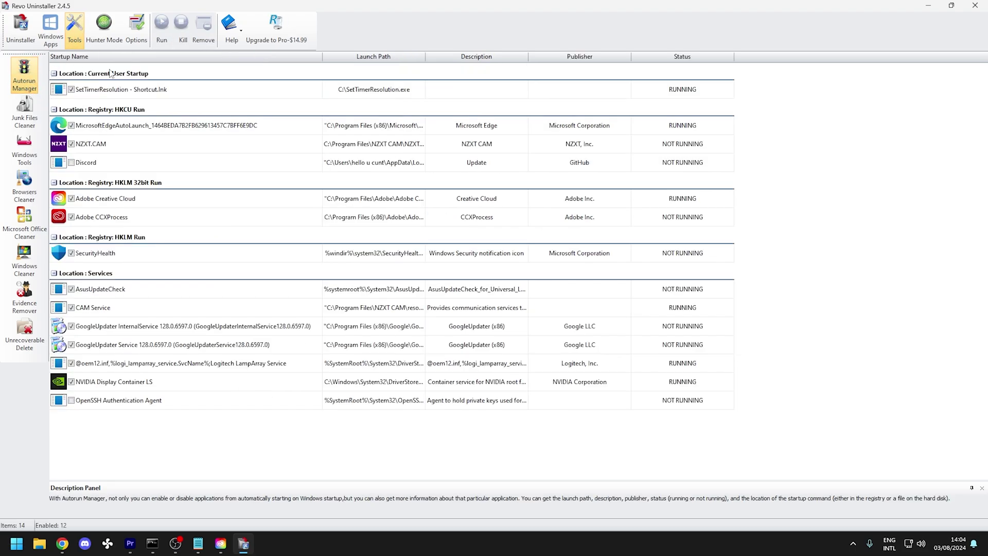
{"action": "left_click", "coordinate": [71, 144]}
{"action": "left_click", "coordinate": [72, 217]}
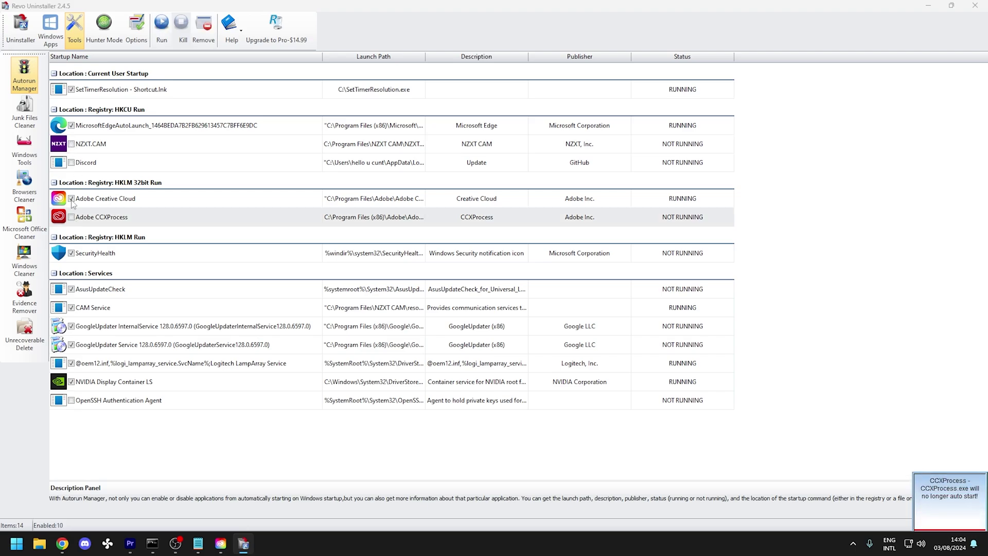
{"action": "left_click", "coordinate": [72, 198]}
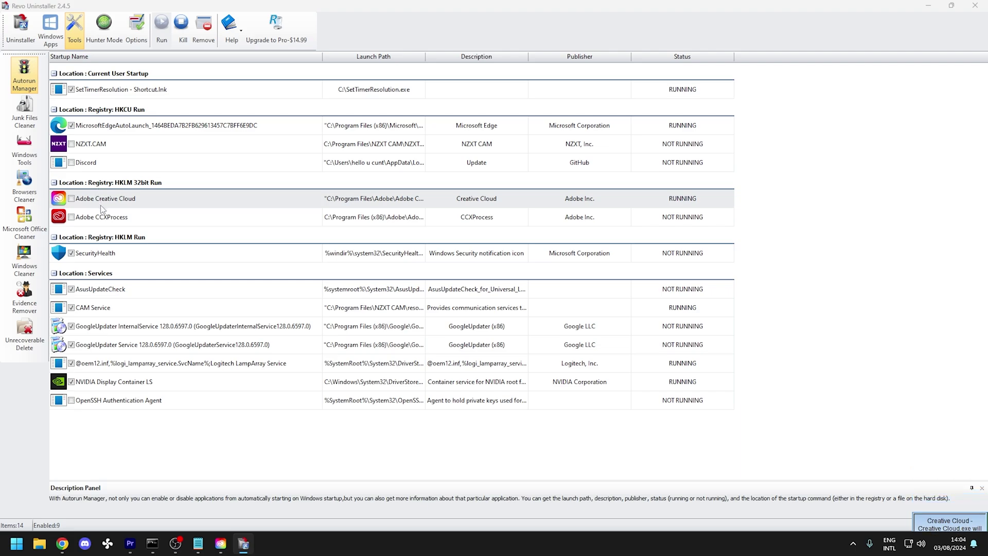
{"action": "left_click", "coordinate": [100, 205]}
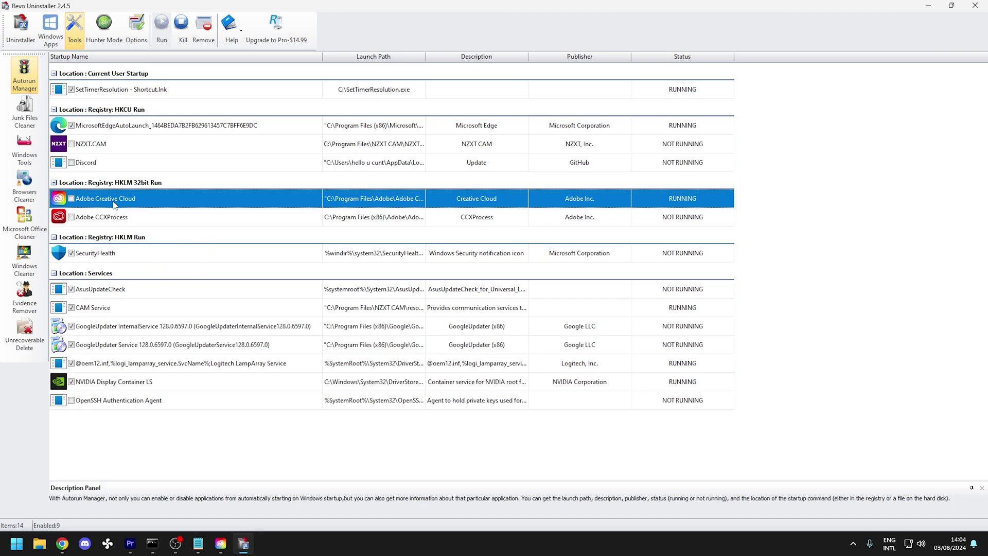
{"action": "left_click", "coordinate": [24, 111]}
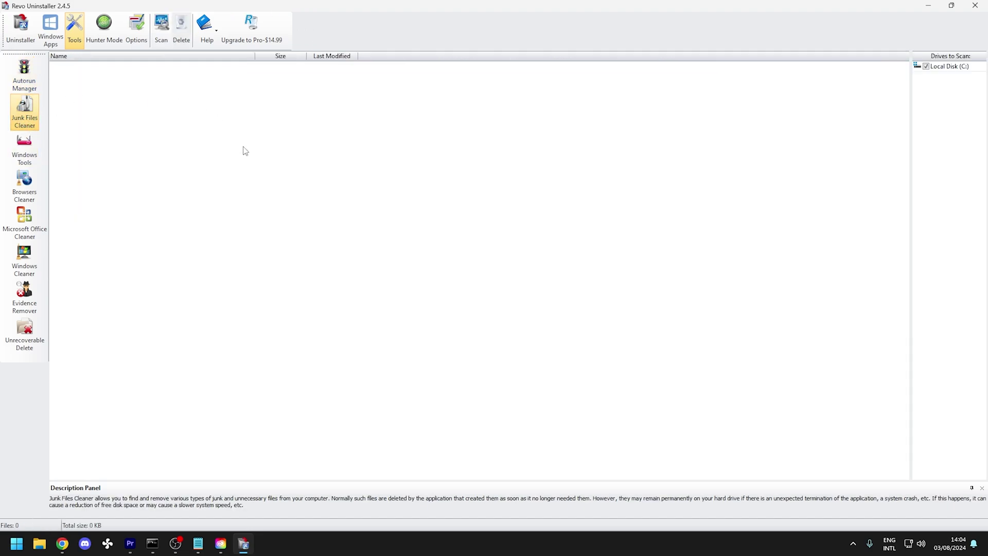
- Browse Windows Tools and Windows Cleaner, then close Revo Uninstaller and bring up Start
{"action": "left_click", "coordinate": [24, 150]}
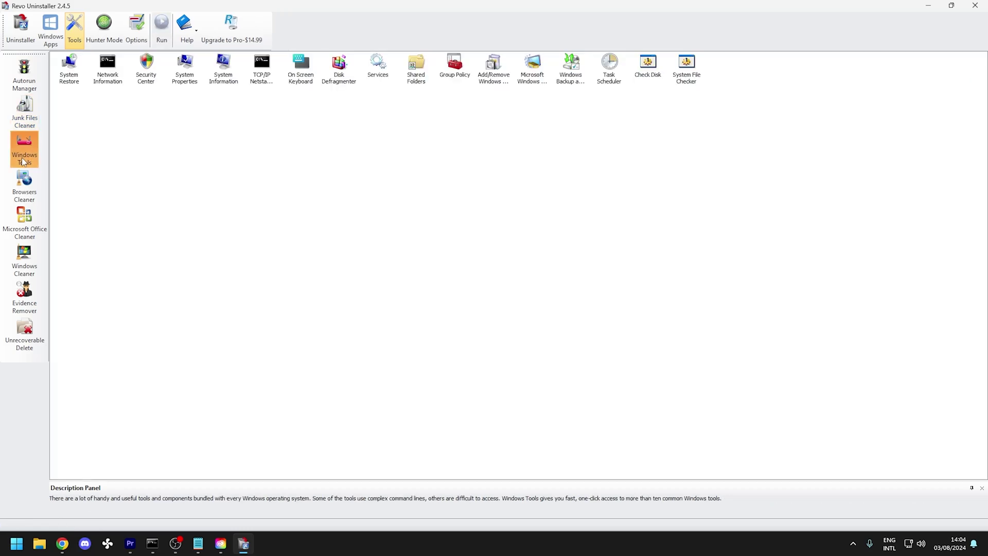
{"action": "left_click", "coordinate": [20, 263]}
{"action": "key", "text": "alt+F4"}
{"action": "key", "text": "super"}
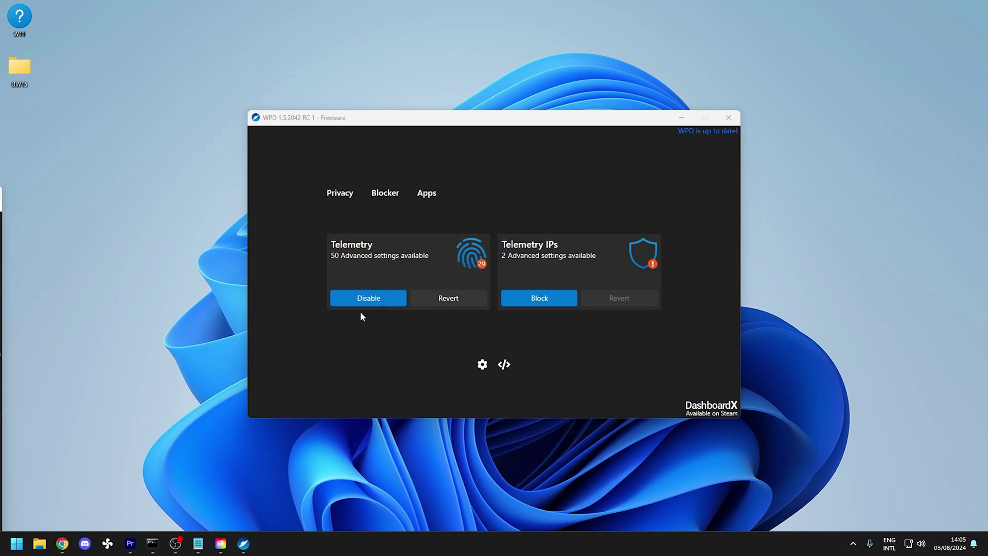
- Disable telemetry from the Telemetry card in Windows Privacy Dashboard
{"action": "left_click", "coordinate": [370, 301]}
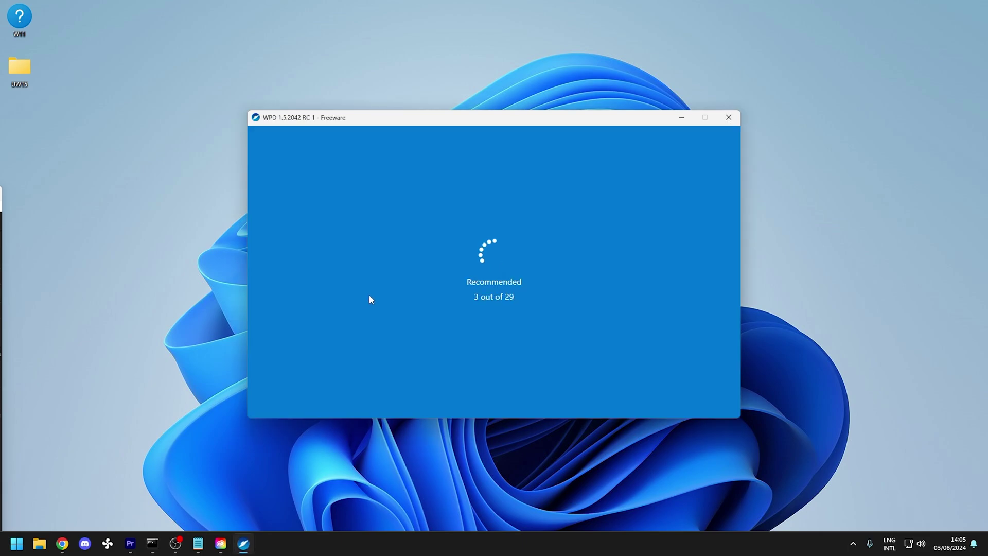